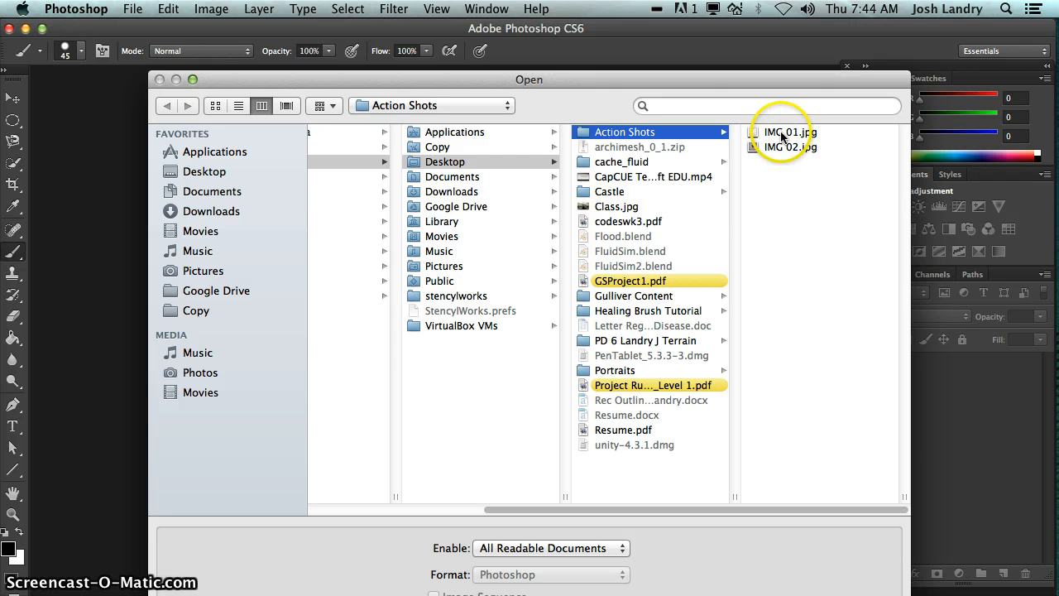
- Open IMG 01.jpg from the Action Shots folder
click(782, 135)
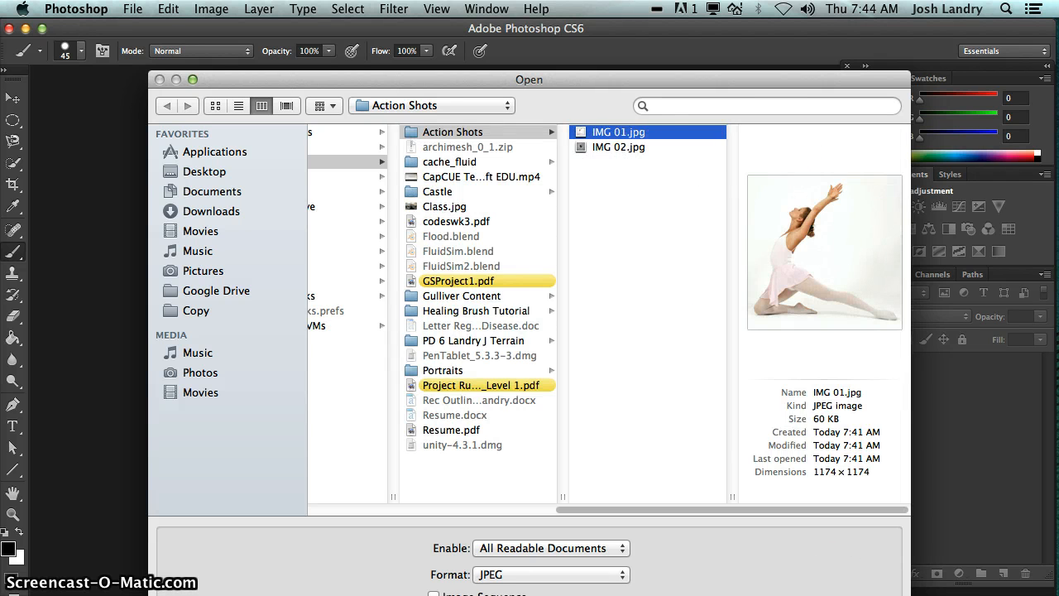
key(Return)
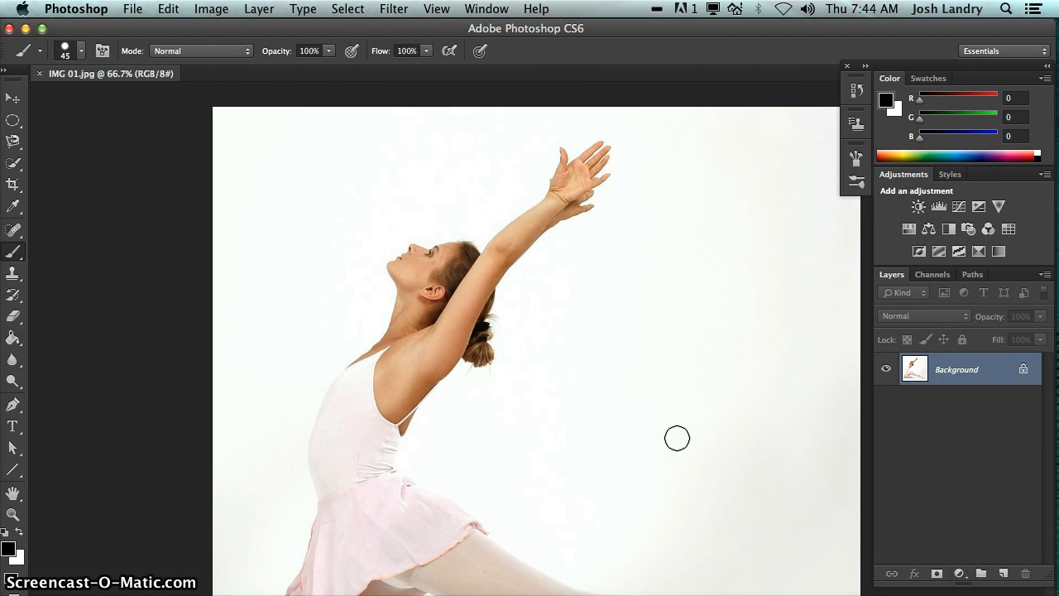
- Examine the dancer photo at several magnifications, from the whole figure up to a 200% close-up
key(super+minus)
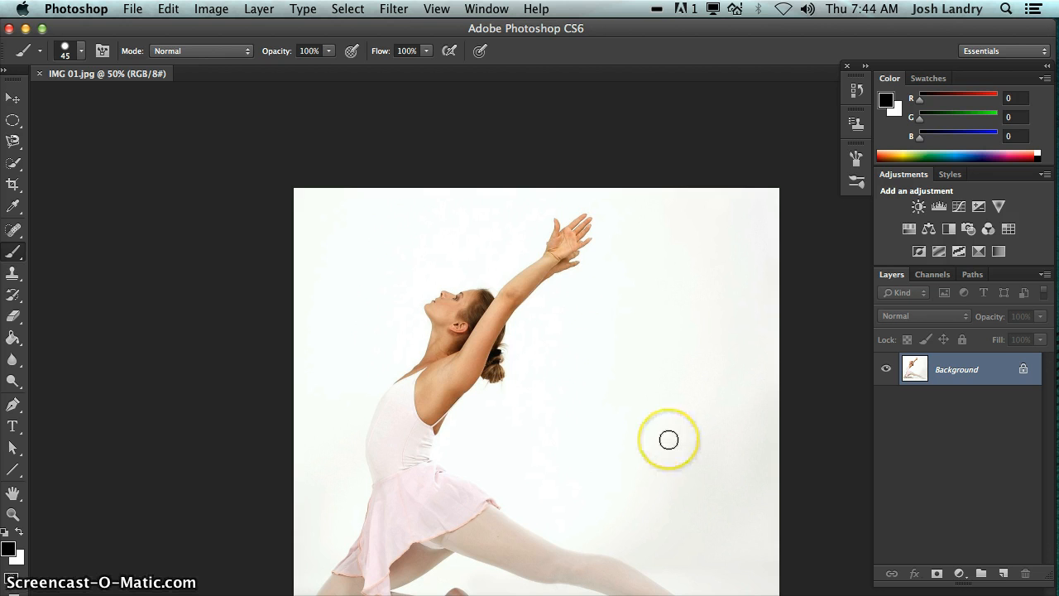
key(super+minus)
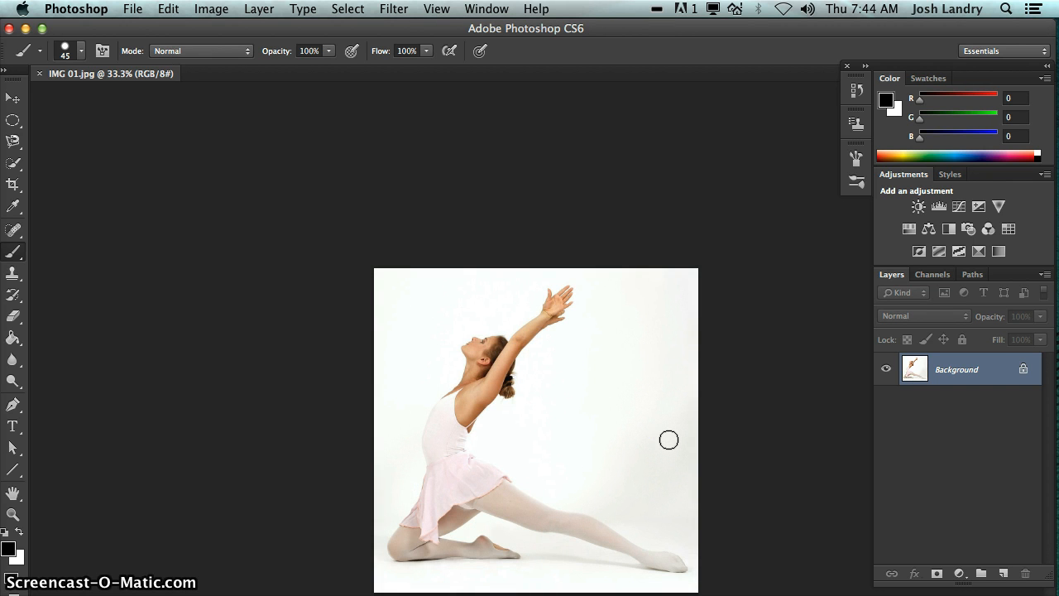
key(super+minus)
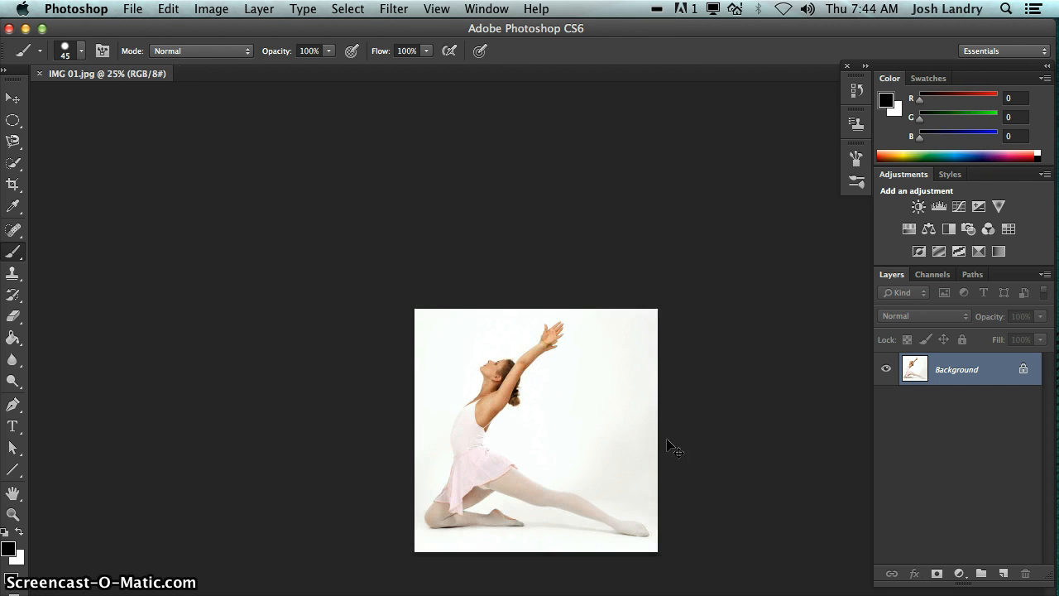
key(super+minus)
key(super+plus)
key(super+plus)
key(super+plus)
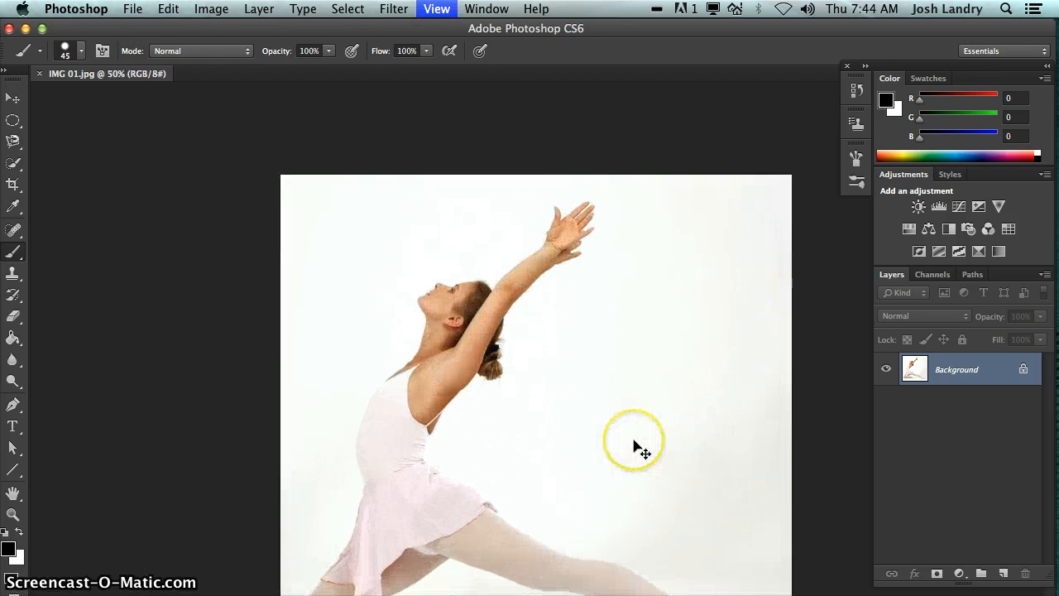
key(super+plus)
key(super+plus)
key(super+minus)
key(super+minus)
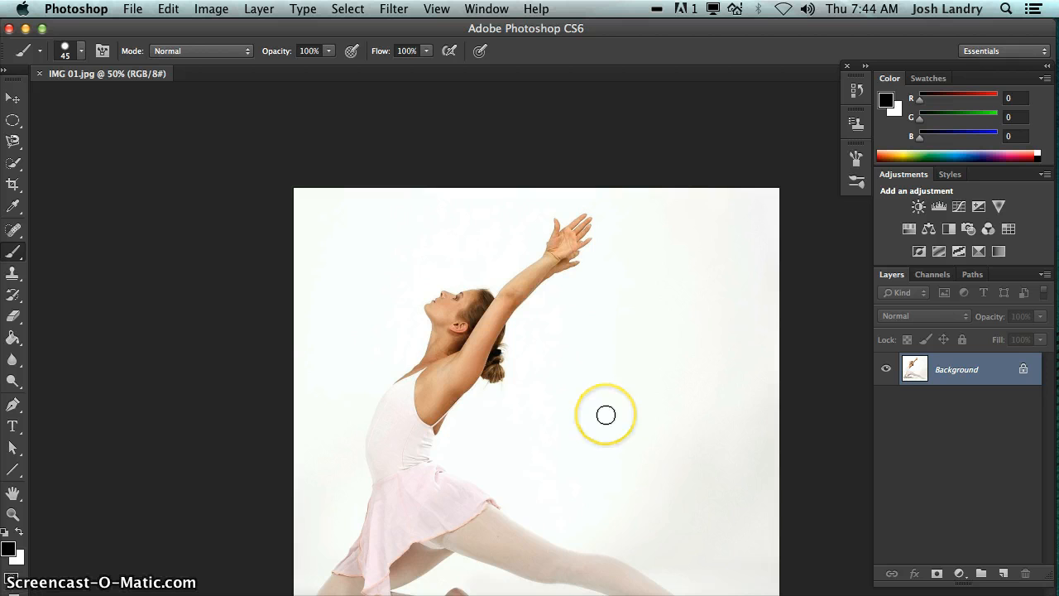
key(super+plus)
key(super+plus)
key(super+plus)
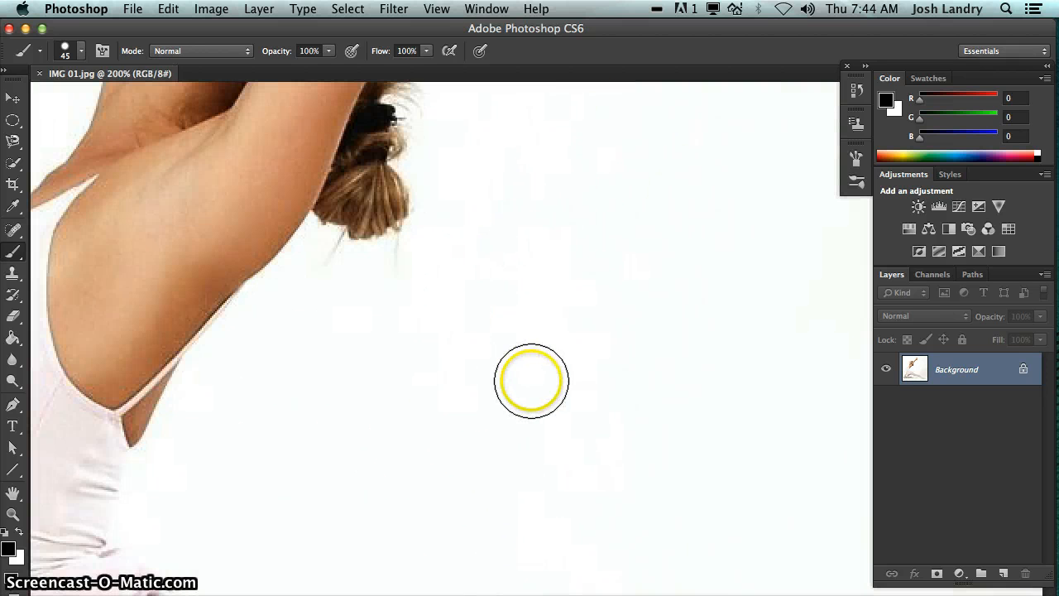
- Inspect the dancer's edges at 200% from the raised hands to the outstretched foot, ending with the image fitted to the screen
drag(441, 288, 626, 464)
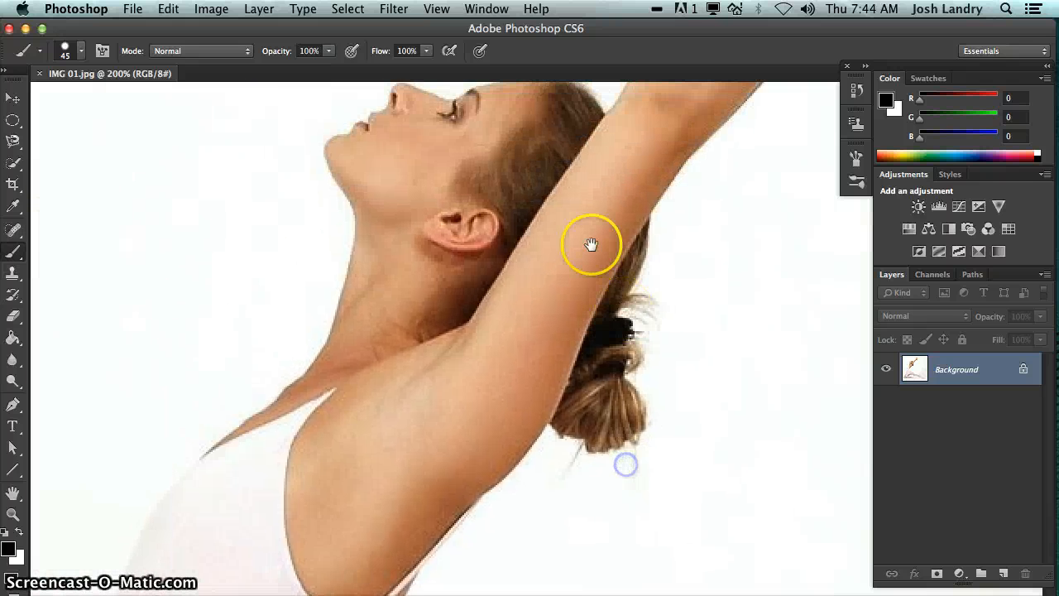
drag(591, 243, 580, 436)
drag(596, 264, 421, 402)
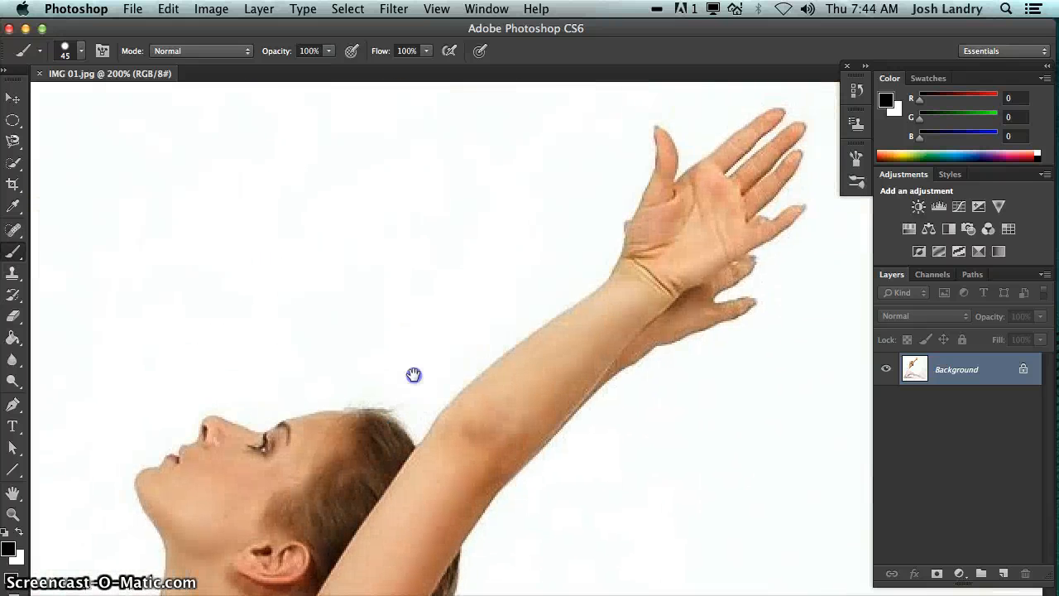
drag(542, 278, 759, 100)
drag(435, 402, 517, 241)
drag(436, 365, 543, 174)
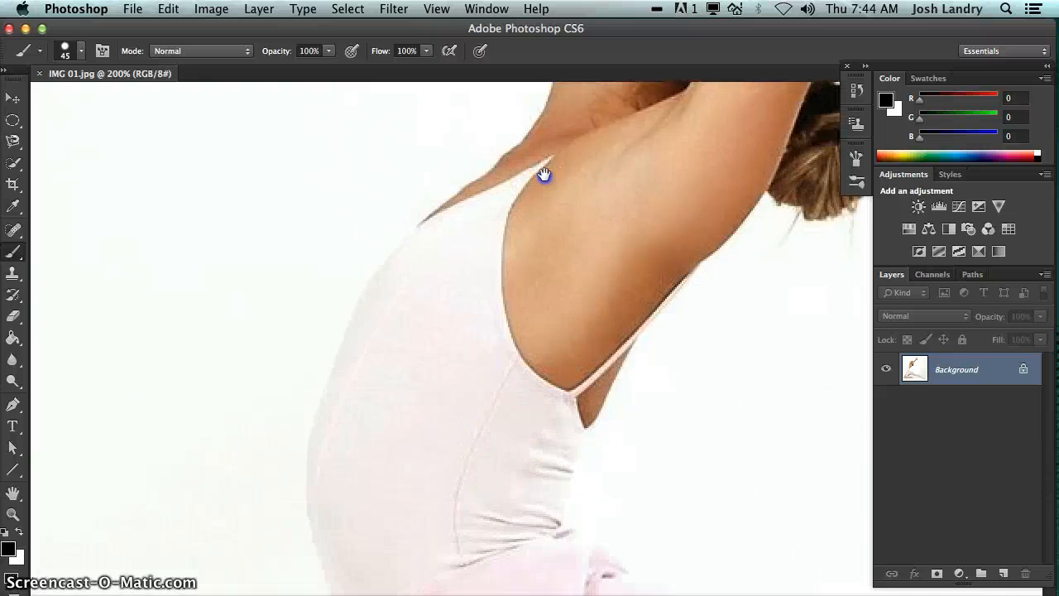
drag(463, 579, 438, 110)
drag(582, 333, 361, 243)
drag(587, 359, 371, 347)
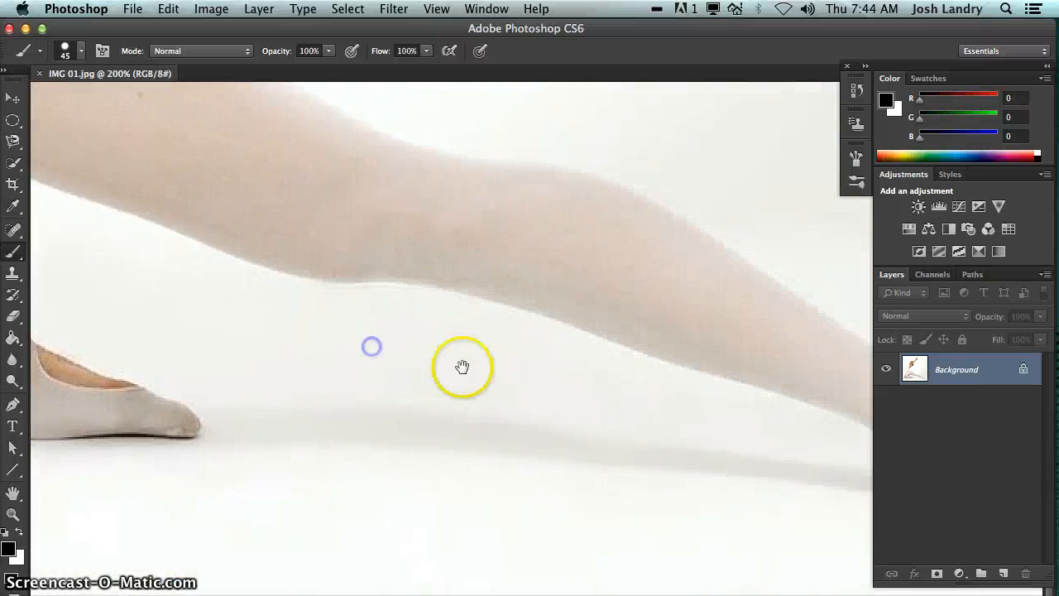
drag(649, 359, 418, 398)
mouse_move(517, 321)
mouse_down()
mouse_move(381, 323)
mouse_move(438, 355)
mouse_up()
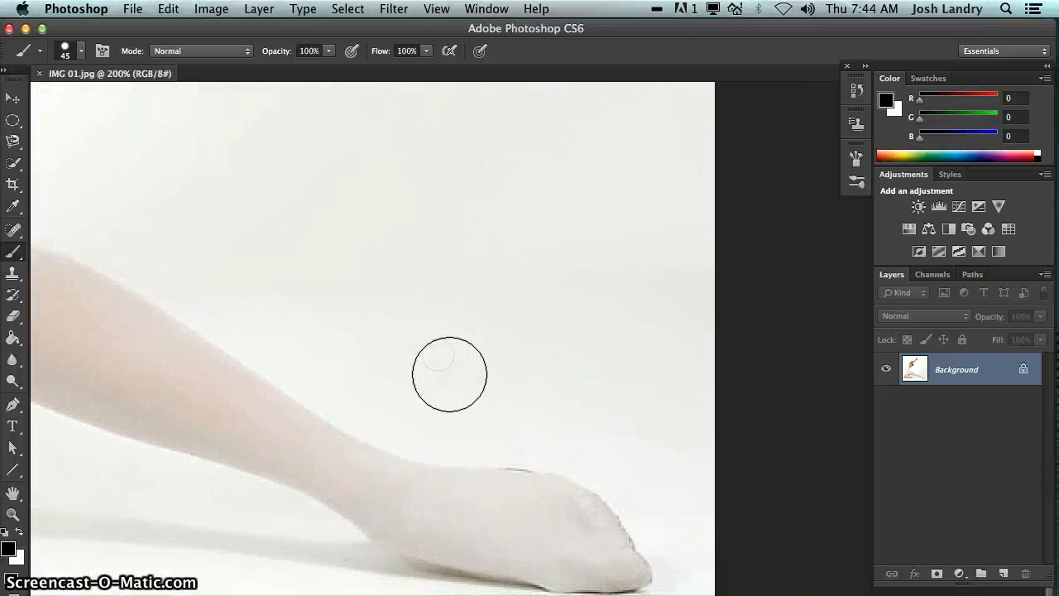
key(super+0)
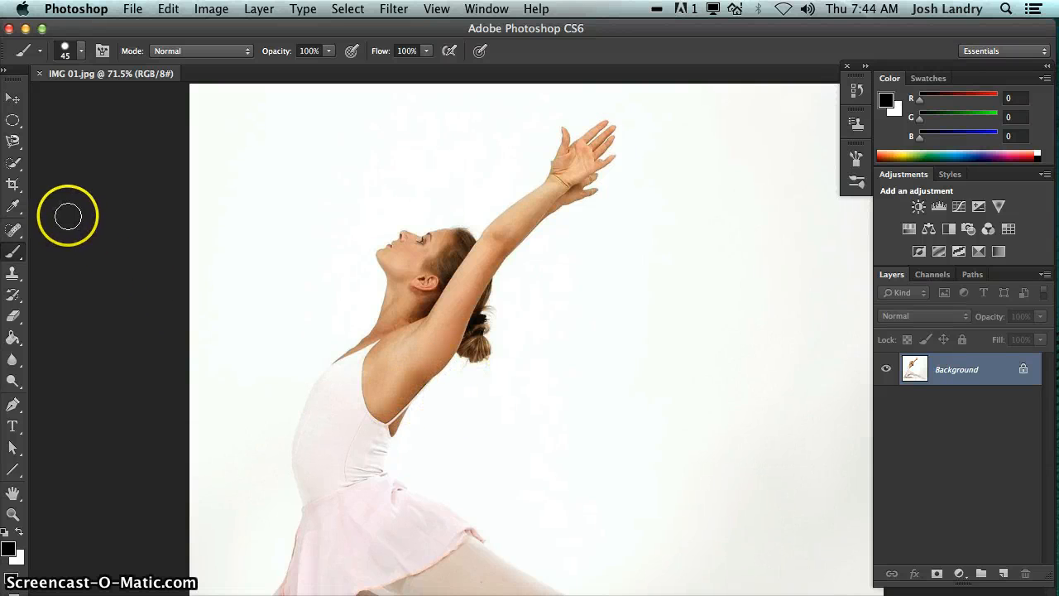
- Try the Magic Wand tool, and return to the Quick Selection tool for selecting the dancer
click(15, 167)
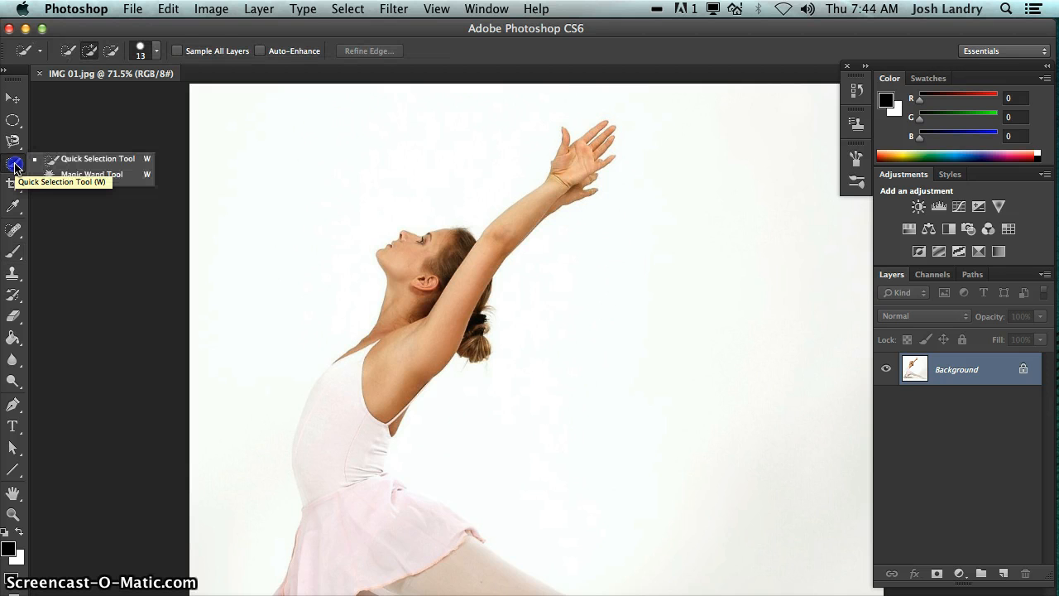
click(56, 174)
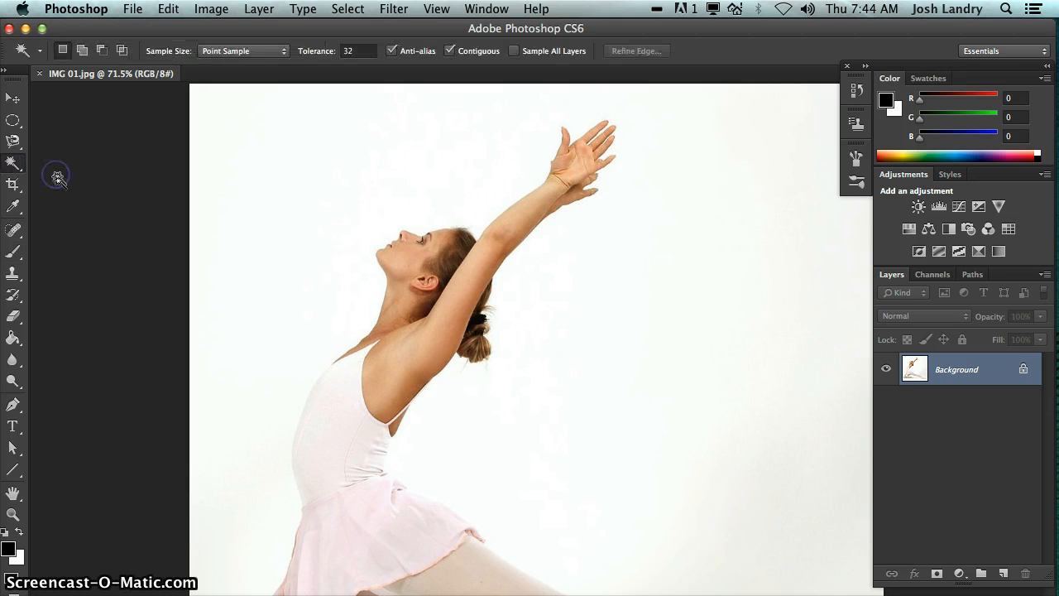
right_click(14, 165)
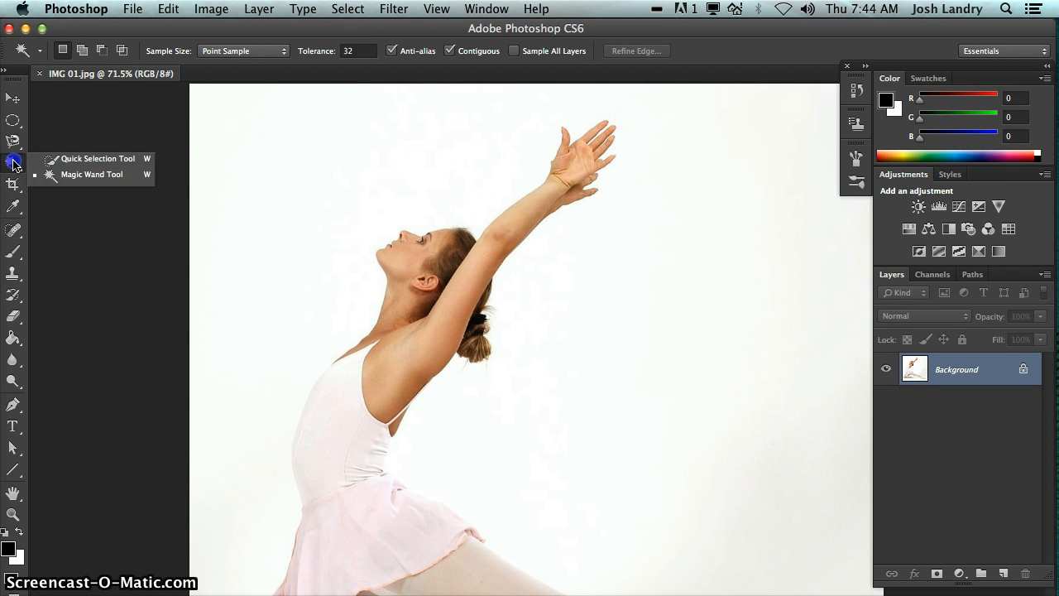
click(60, 160)
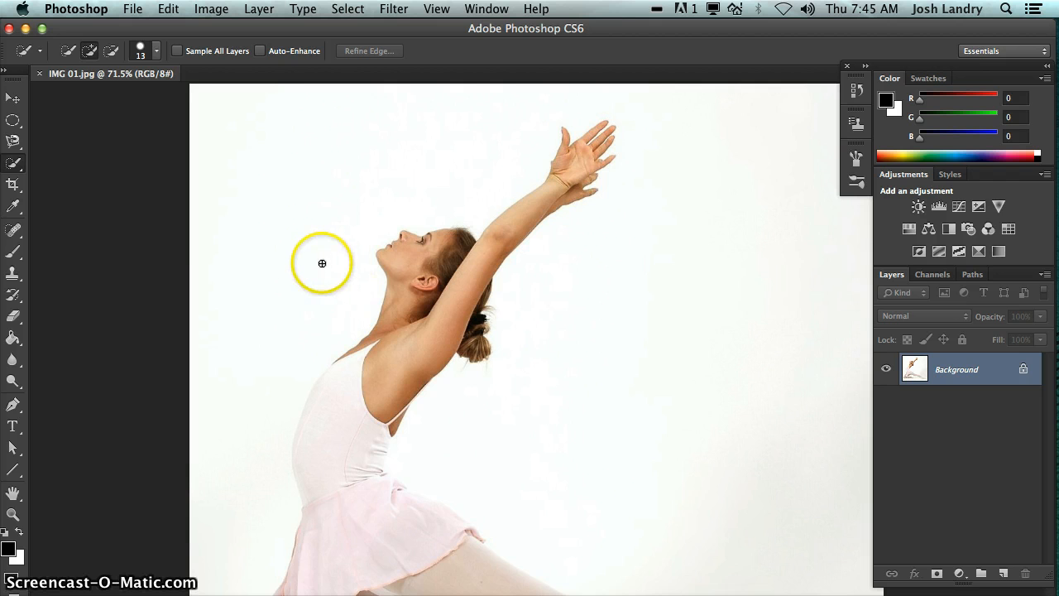
- Adjust the Quick Selection brush size to about 40 px, testing smaller and larger sizes over the dancer
click(156, 51)
drag(78, 97, 108, 99)
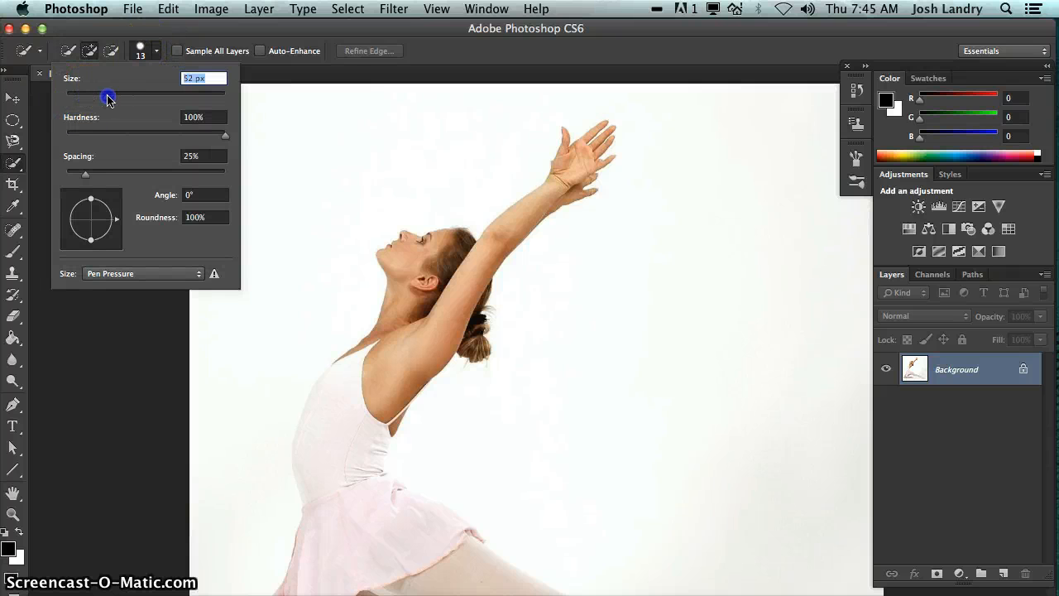
click(165, 342)
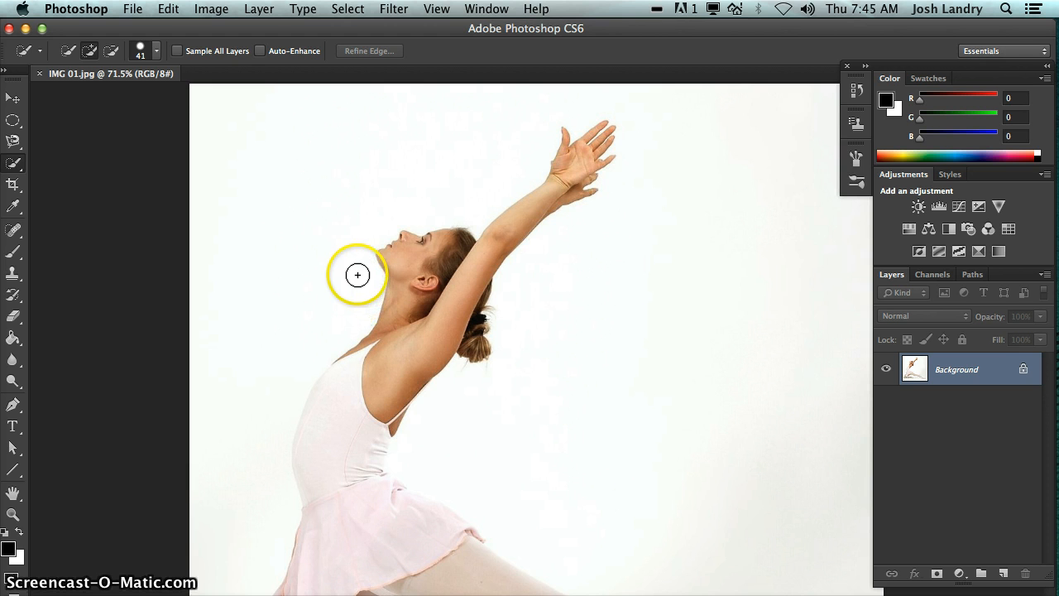
key(bracketleft)
key(bracketleft)
key(bracketleft)
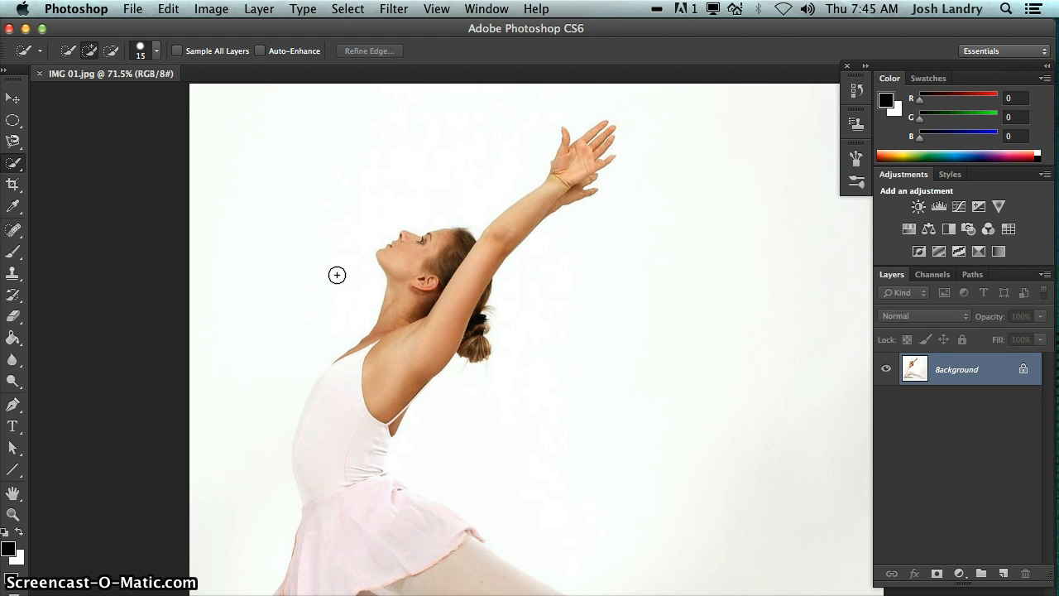
key(bracketright)
key(bracketright)
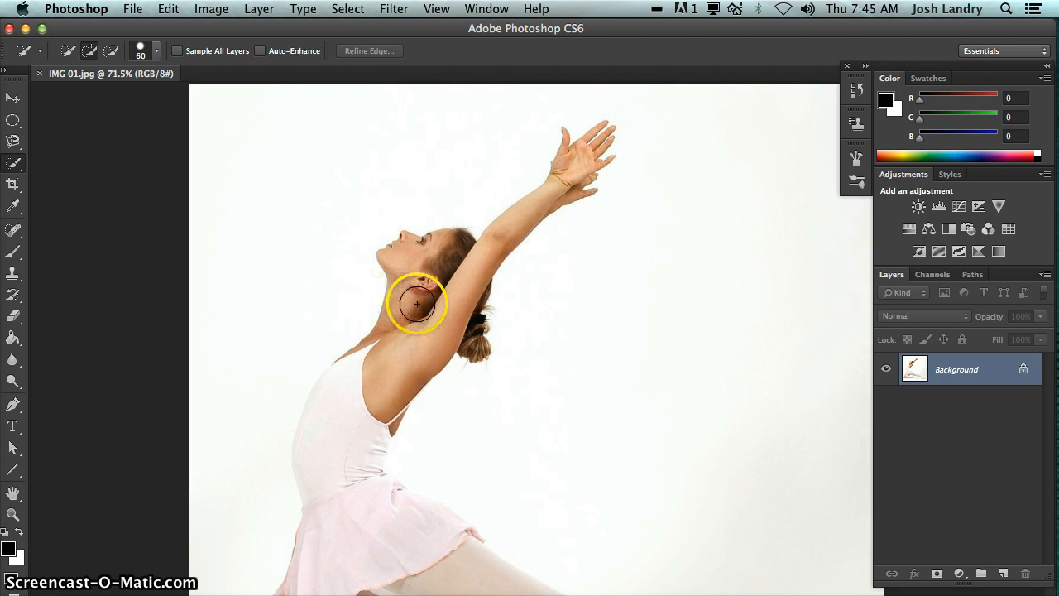
key(bracketleft)
key(bracketleft)
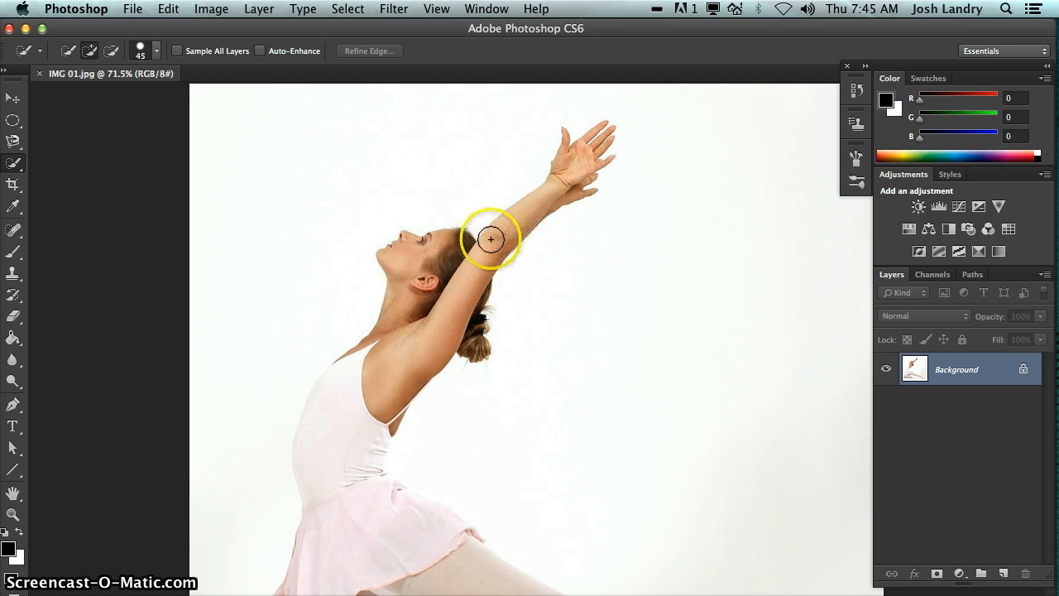
- Select the dancer's head, arms, torso, skirt and upper leg with the Quick Selection tool
drag(455, 241, 419, 276)
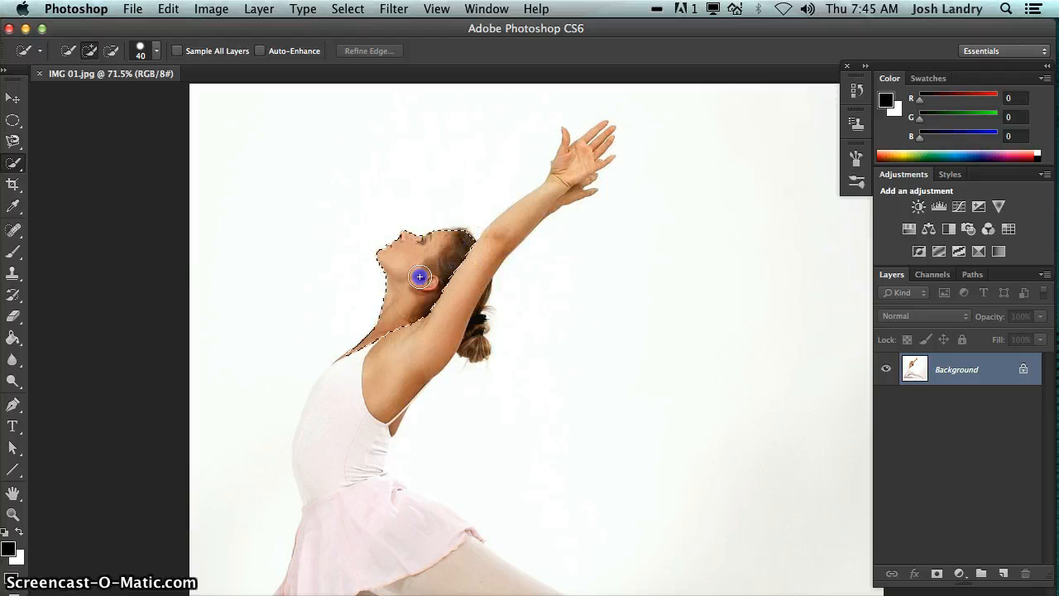
drag(408, 312, 407, 359)
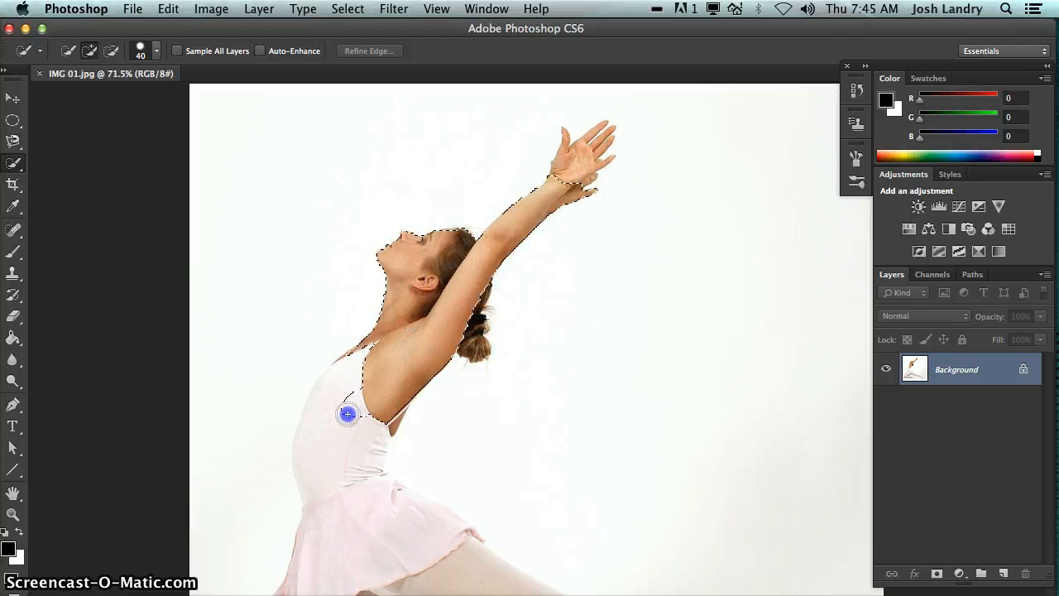
mouse_move(348, 414)
mouse_down()
mouse_move(337, 448)
mouse_move(330, 403)
mouse_move(348, 378)
mouse_move(312, 469)
mouse_move(320, 489)
mouse_move(381, 522)
mouse_move(381, 475)
mouse_up()
mouse_move(380, 418)
mouse_down()
mouse_move(367, 472)
mouse_move(378, 531)
mouse_move(439, 549)
mouse_move(431, 518)
mouse_move(317, 550)
mouse_move(382, 566)
mouse_move(427, 561)
mouse_move(512, 593)
mouse_move(535, 575)
mouse_move(445, 528)
mouse_move(424, 484)
mouse_move(478, 310)
mouse_move(588, 160)
mouse_up()
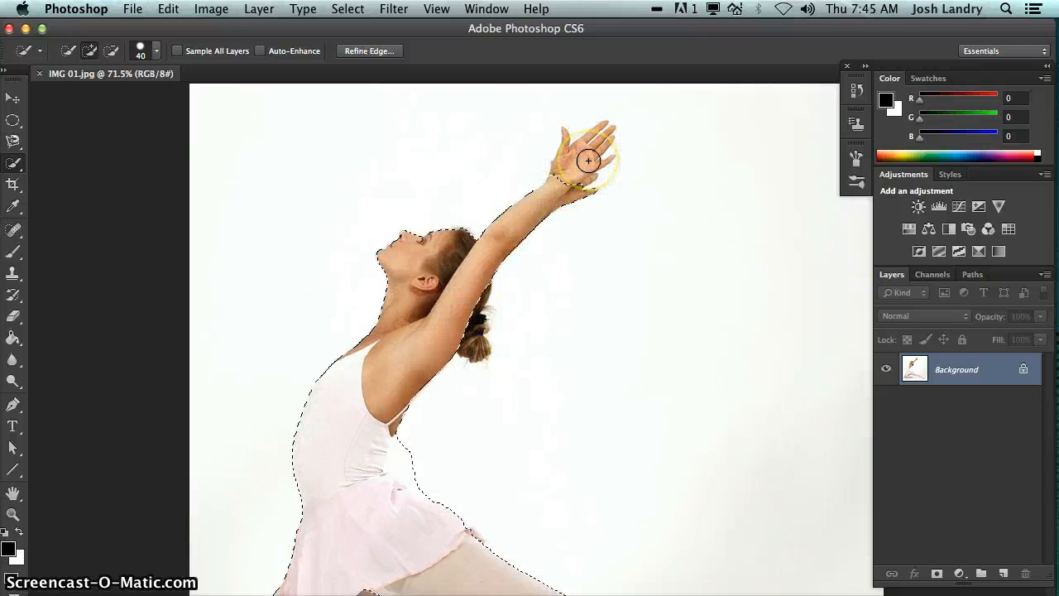
- Add the dancer's raised hands and fingers to the selection, working at 300% magnification
key(super+equal)
key(super+equal)
key(super+equal)
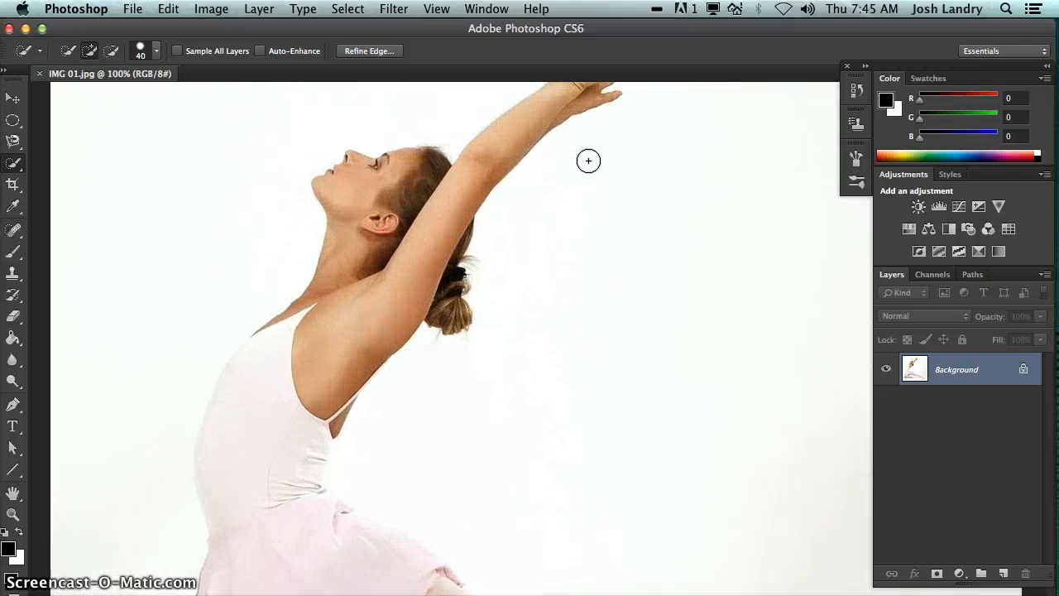
click(576, 204)
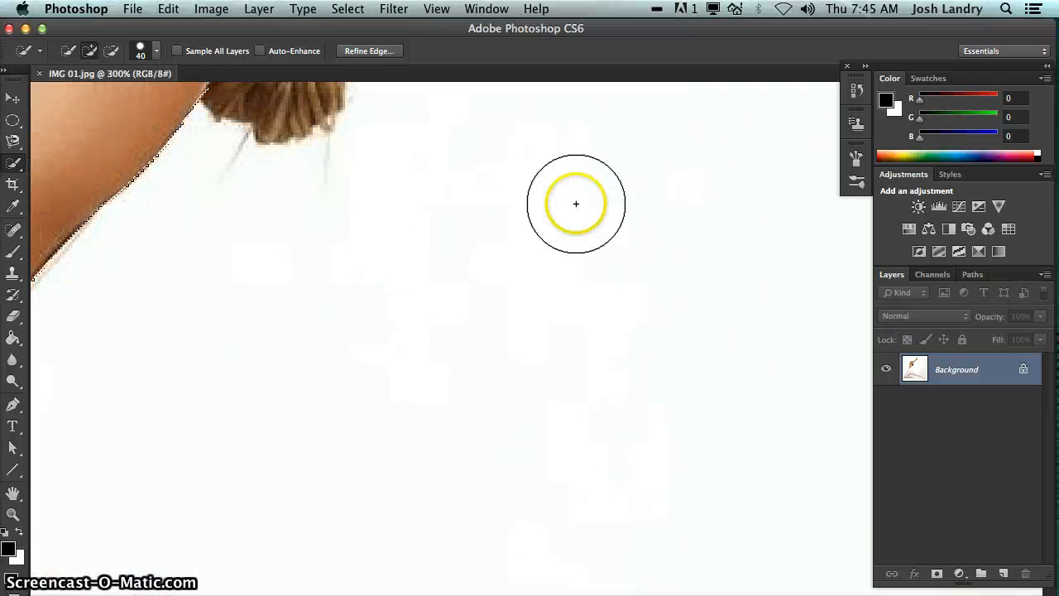
drag(560, 176, 555, 430)
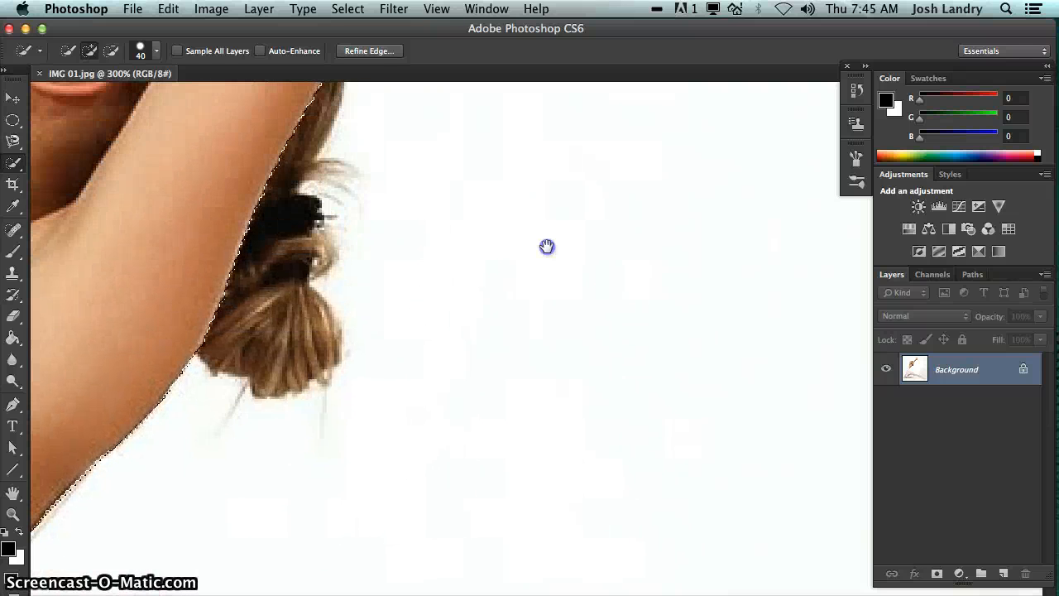
drag(546, 246, 555, 444)
drag(566, 222, 530, 424)
mouse_move(530, 248)
mouse_down()
mouse_move(473, 414)
mouse_move(485, 383)
mouse_up()
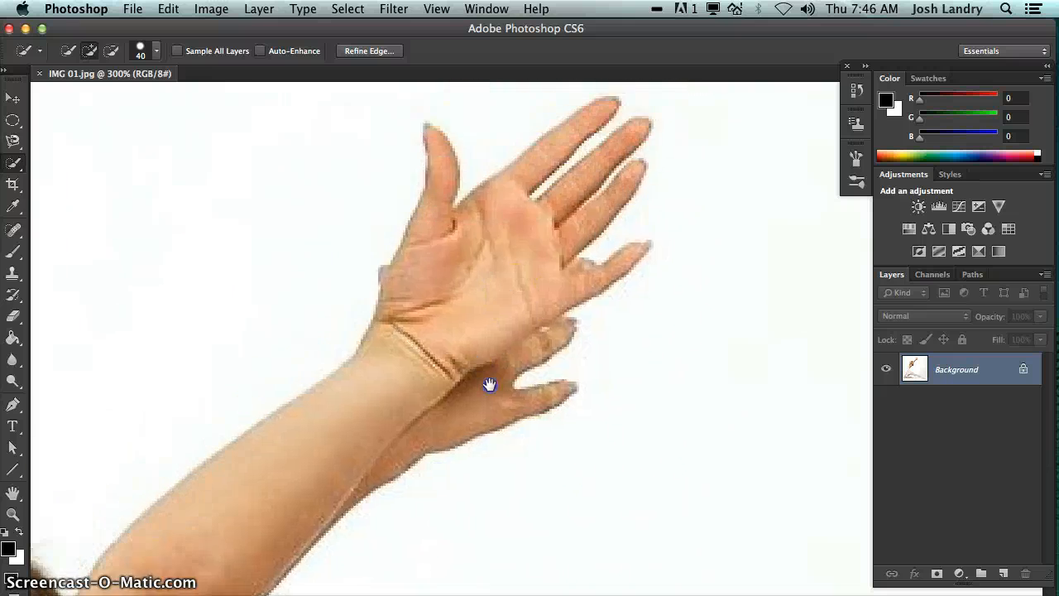
drag(536, 284, 485, 378)
mouse_move(405, 409)
mouse_down()
mouse_move(389, 421)
mouse_move(414, 426)
mouse_move(449, 383)
mouse_move(461, 401)
mouse_move(465, 354)
mouse_move(475, 373)
mouse_move(488, 332)
mouse_move(456, 372)
mouse_move(458, 361)
mouse_up()
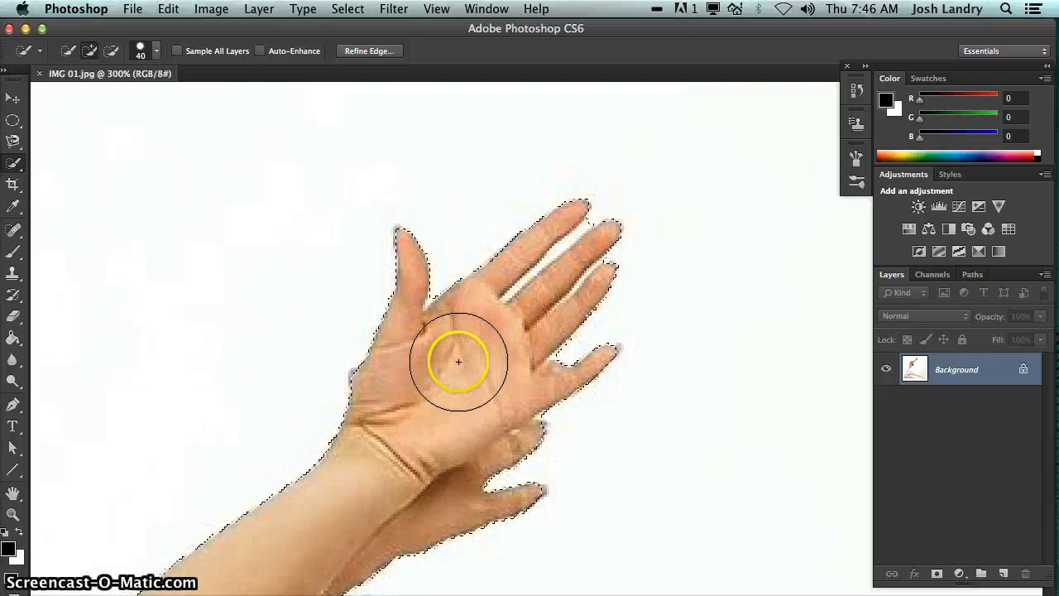
- Reduce the Quick Selection brush size to 3 px for working in the narrow gaps between the dancer's fingers
key(bracketleft)
key(bracketleft)
key(bracketleft)
key(bracketleft)
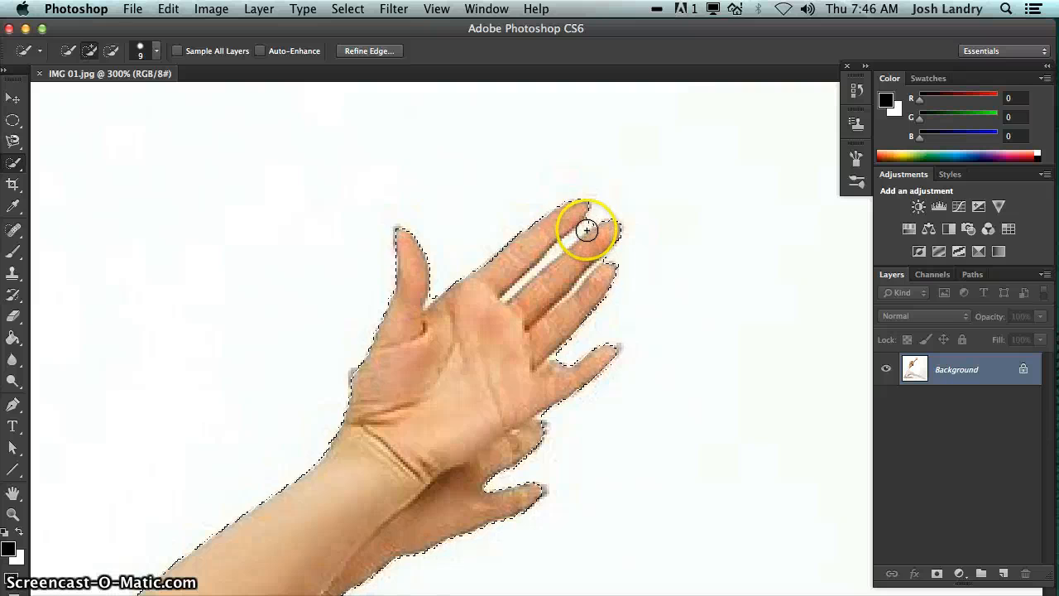
key(bracketleft)
key(bracketleft)
key(bracketleft)
key(bracketleft)
key(bracketleft)
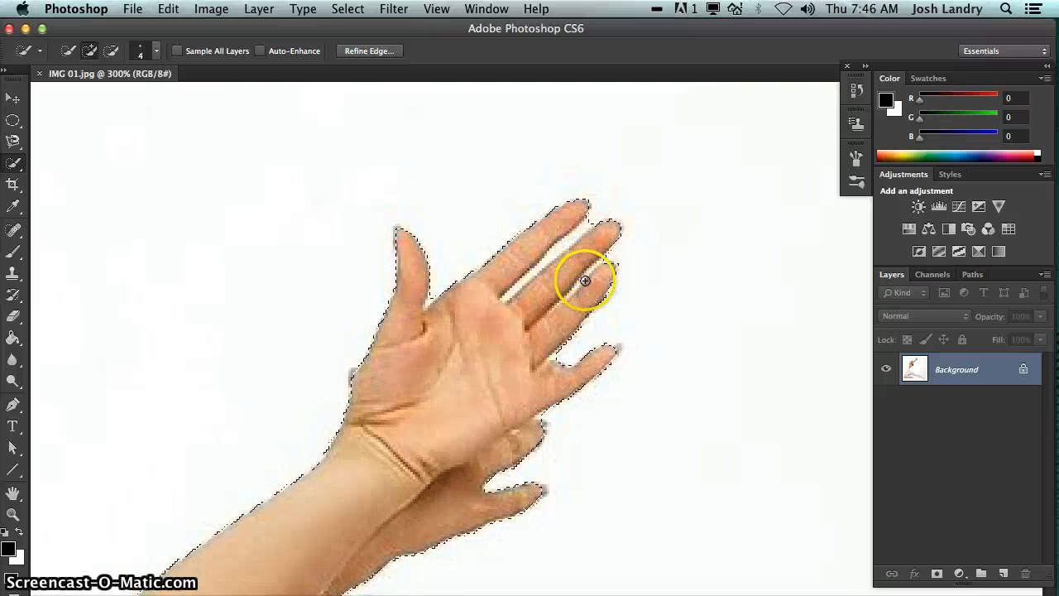
key(bracketleft)
key(bracketleft)
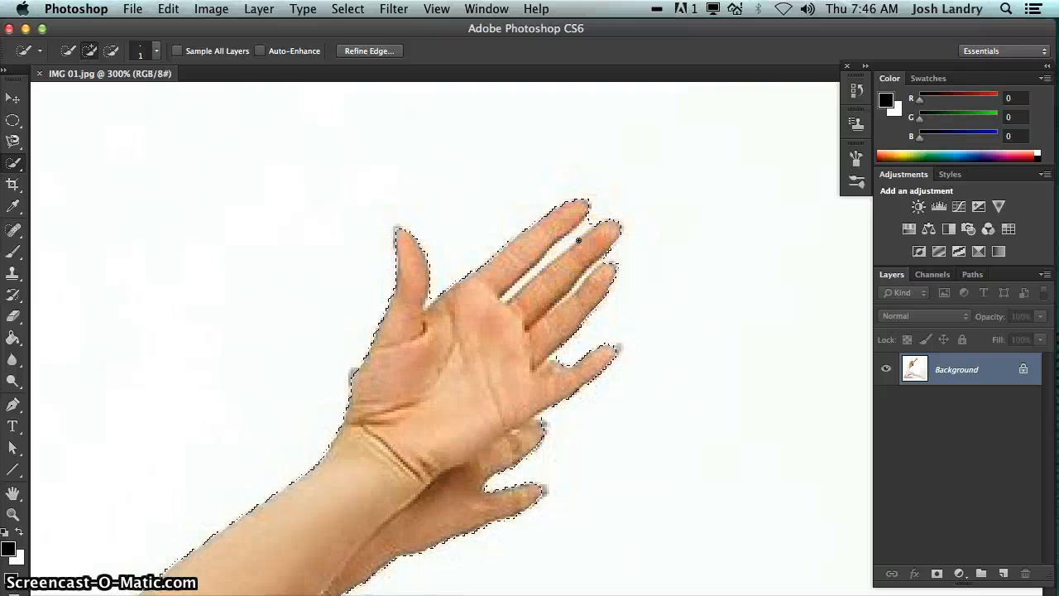
key(bracketright)
key(bracketright)
click(589, 225)
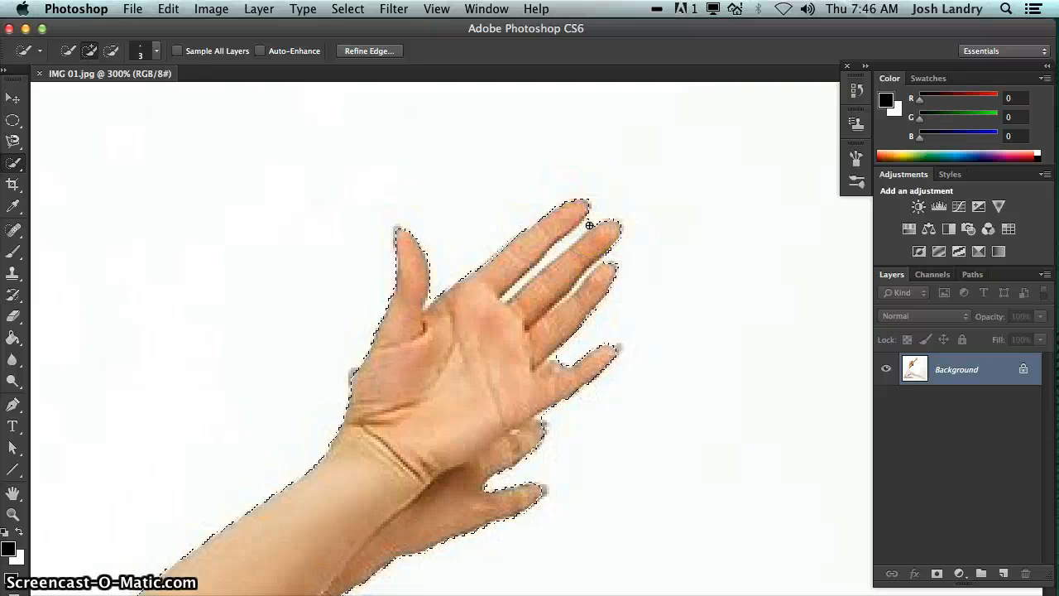
- Subtract the white gap between the raised hand's two uppermost fingers from the selection, working at 500% magnification
key(super+plus)
key(super+plus)
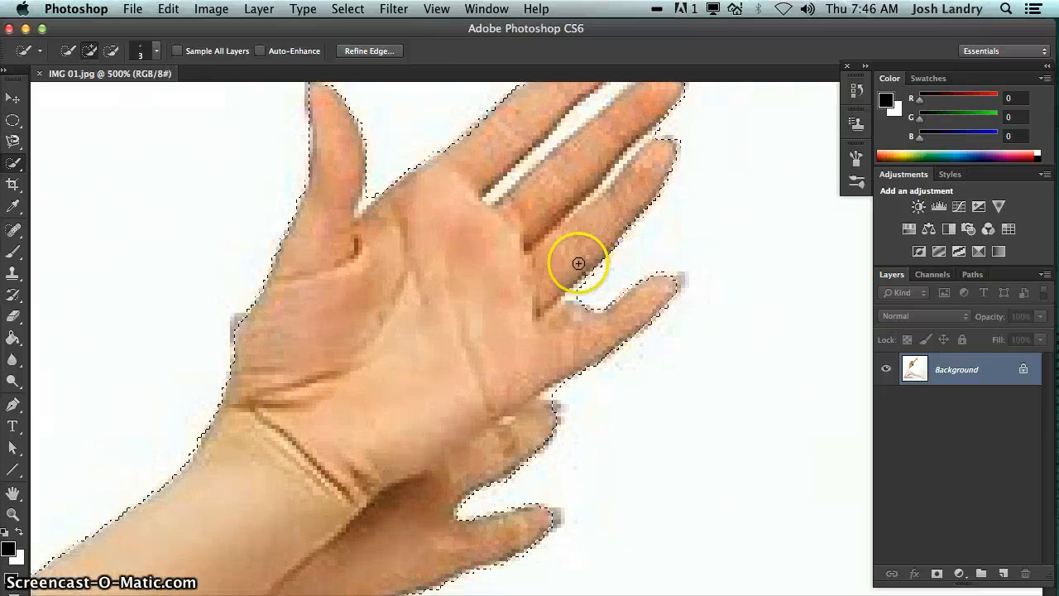
key(space)
drag(585, 215, 493, 401)
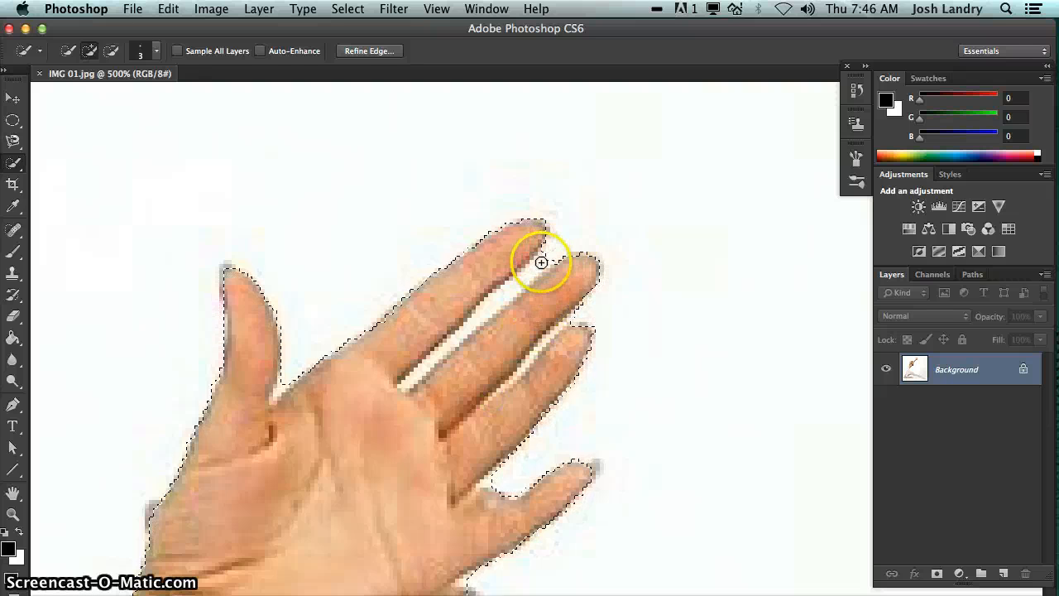
drag(541, 263, 488, 312)
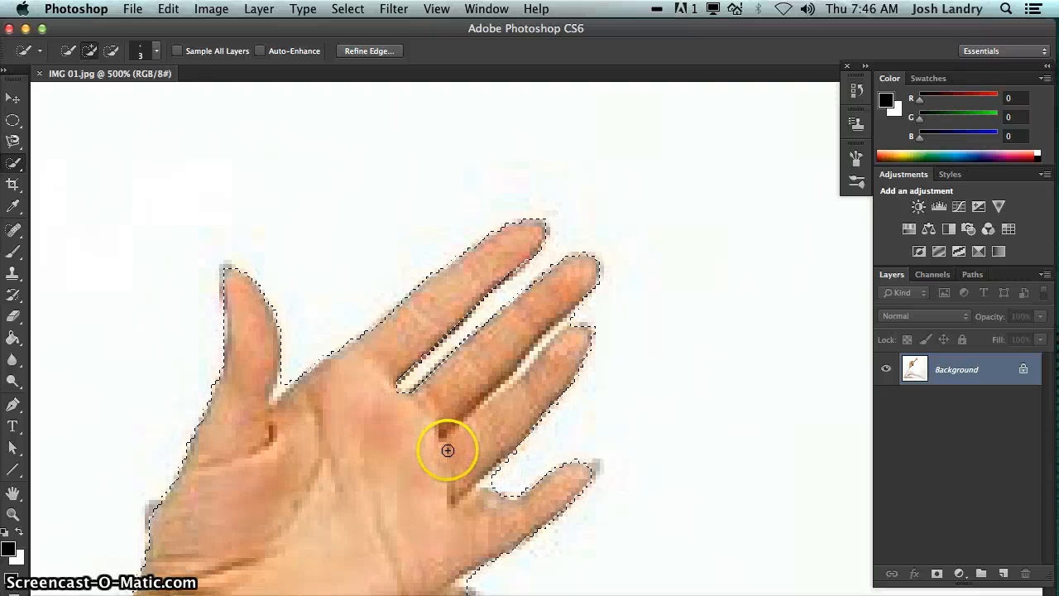
- Add the dancer's hair behind the upper arm and the hair bun to the selection
drag(507, 317, 625, 125)
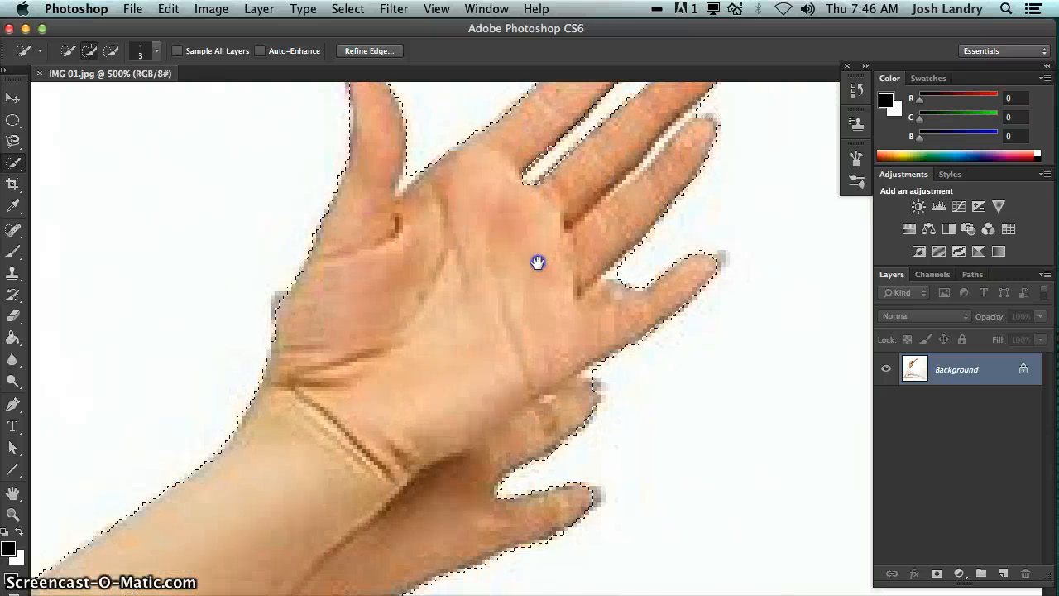
drag(537, 262, 728, 83)
drag(438, 402, 543, 268)
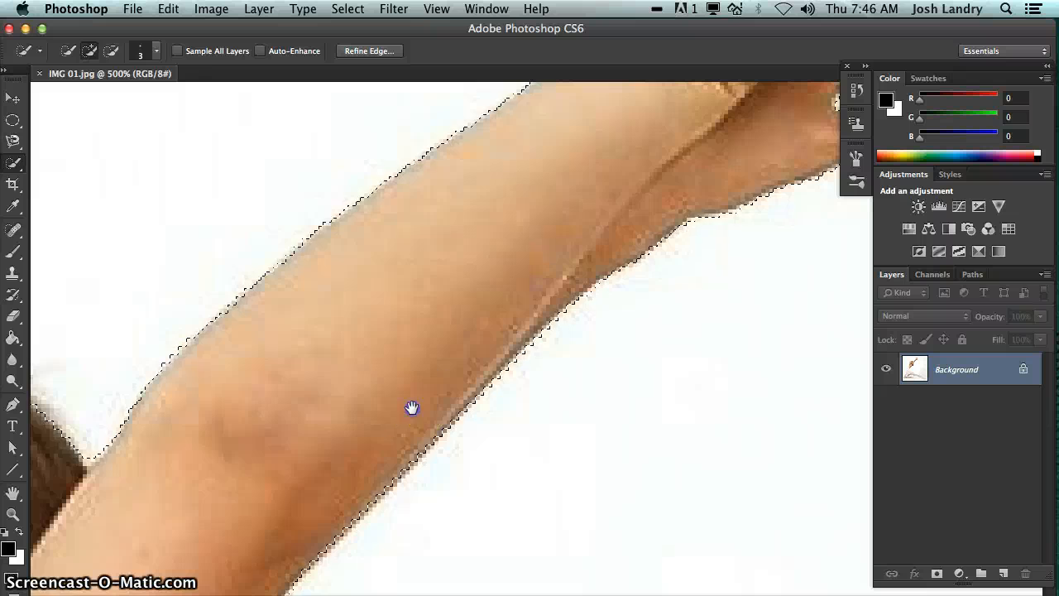
drag(412, 407, 573, 253)
drag(404, 440, 583, 170)
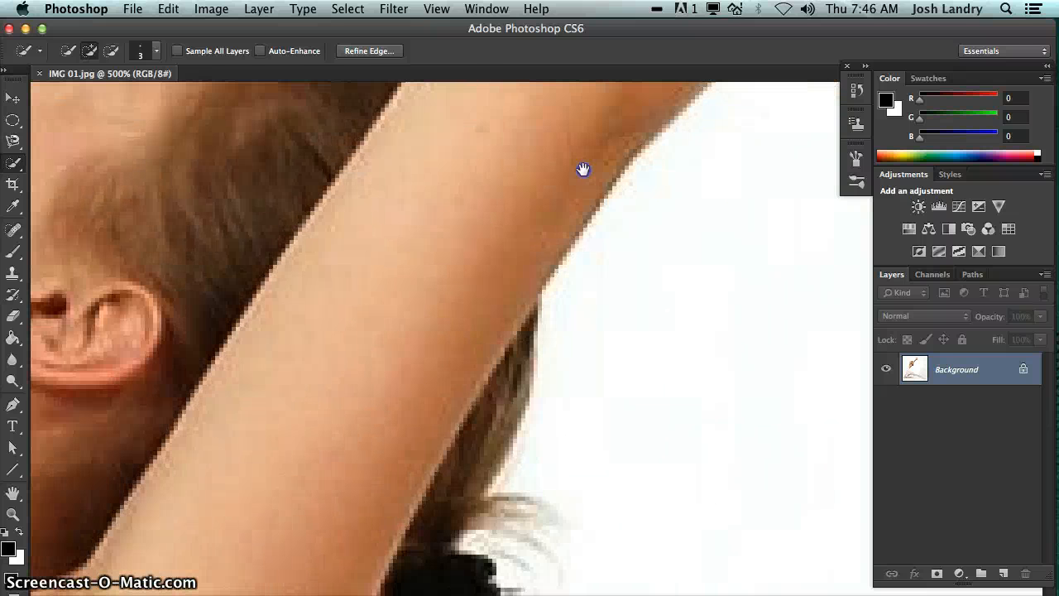
scroll(516, 317, down, 3)
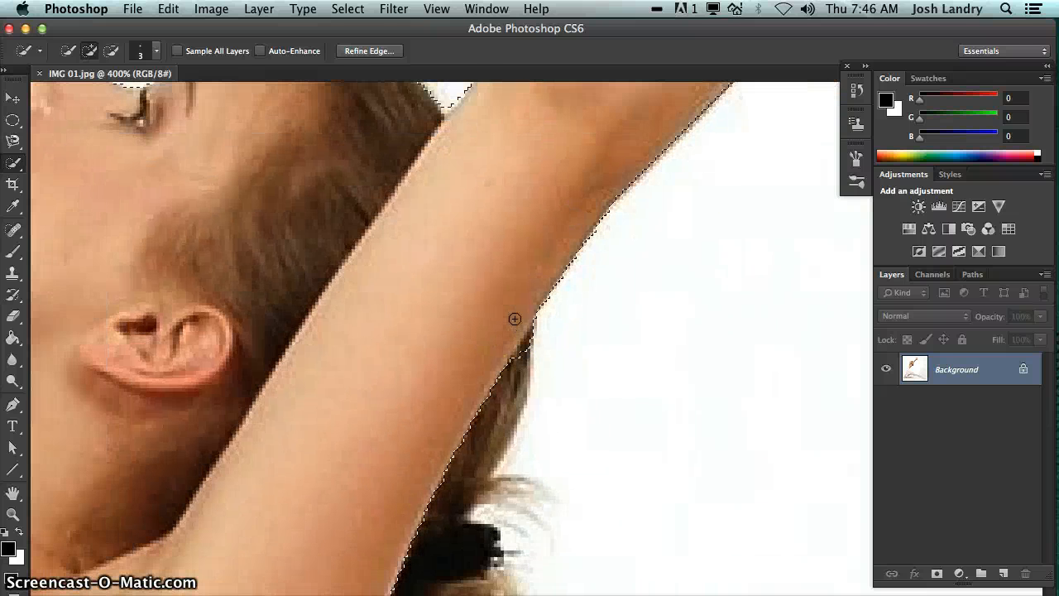
mouse_move(485, 373)
mouse_down()
mouse_move(460, 250)
mouse_move(463, 314)
mouse_up()
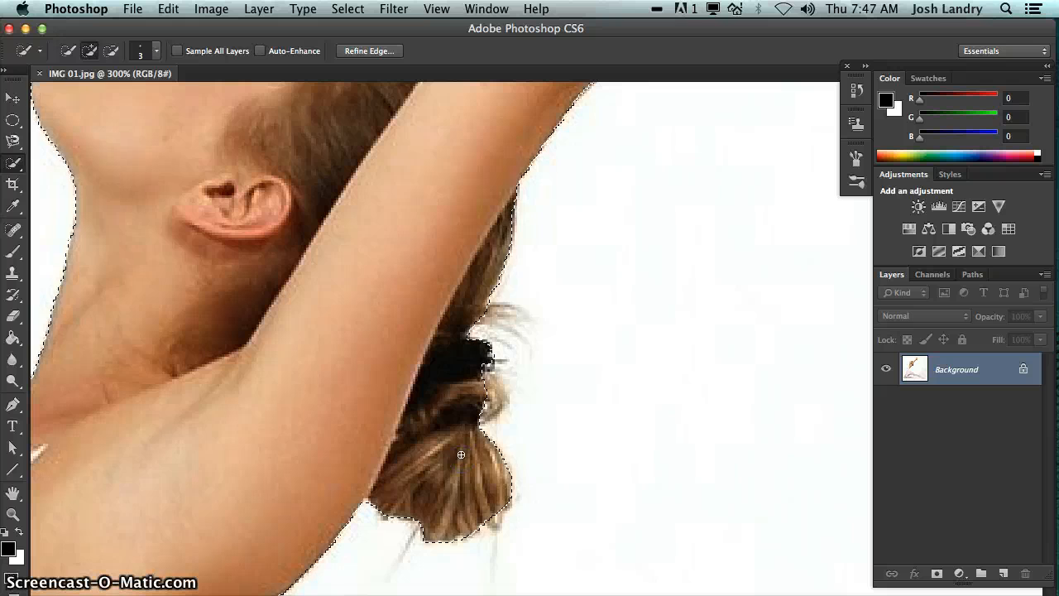
drag(534, 293, 503, 312)
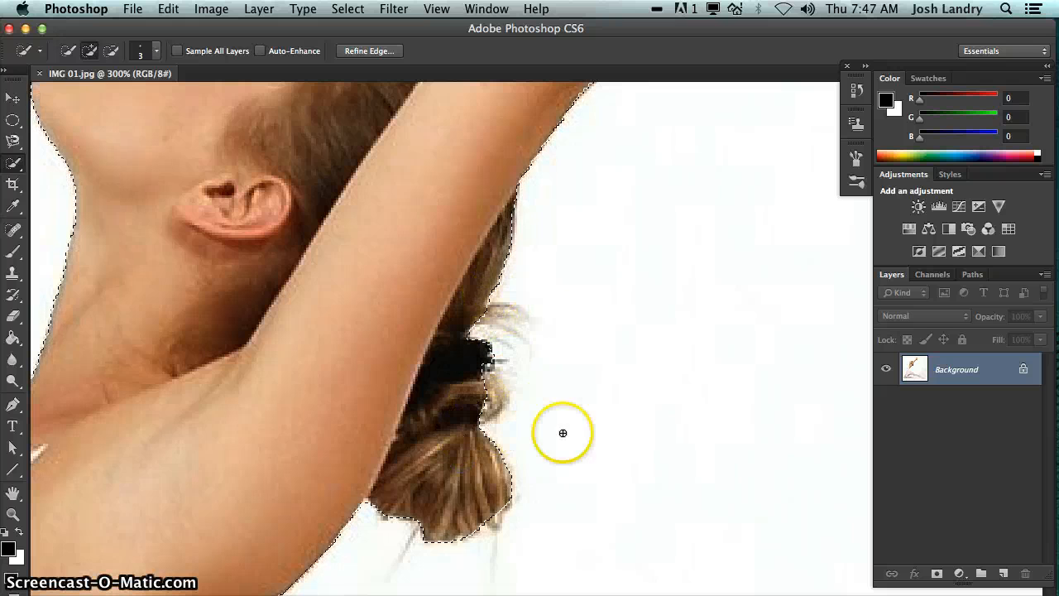
mouse_move(428, 470)
mouse_down()
mouse_move(456, 452)
mouse_move(413, 389)
mouse_up()
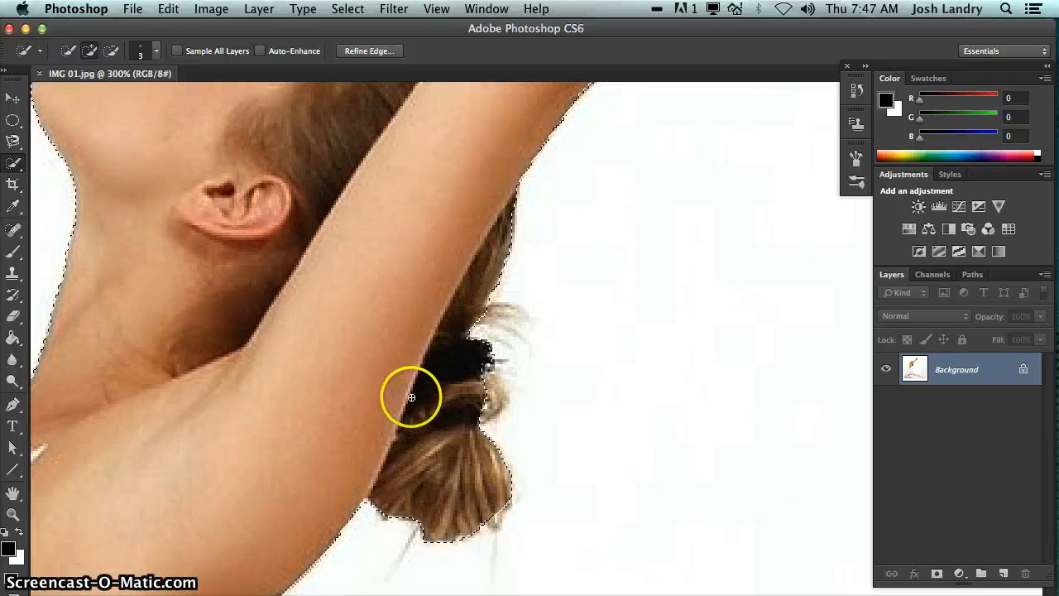
- Subtract the white background beside the underarm, the leotard and the skirt's waist from the selection at 300% magnification
key(super+minus)
key(super+minus)
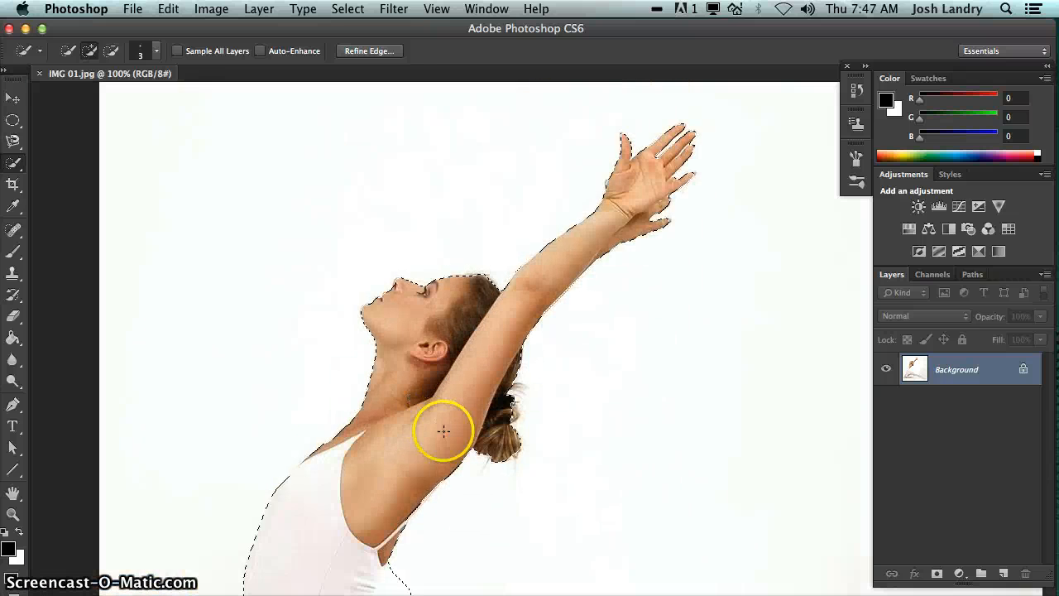
drag(418, 488, 453, 274)
drag(570, 447, 529, 325)
drag(432, 247, 449, 355)
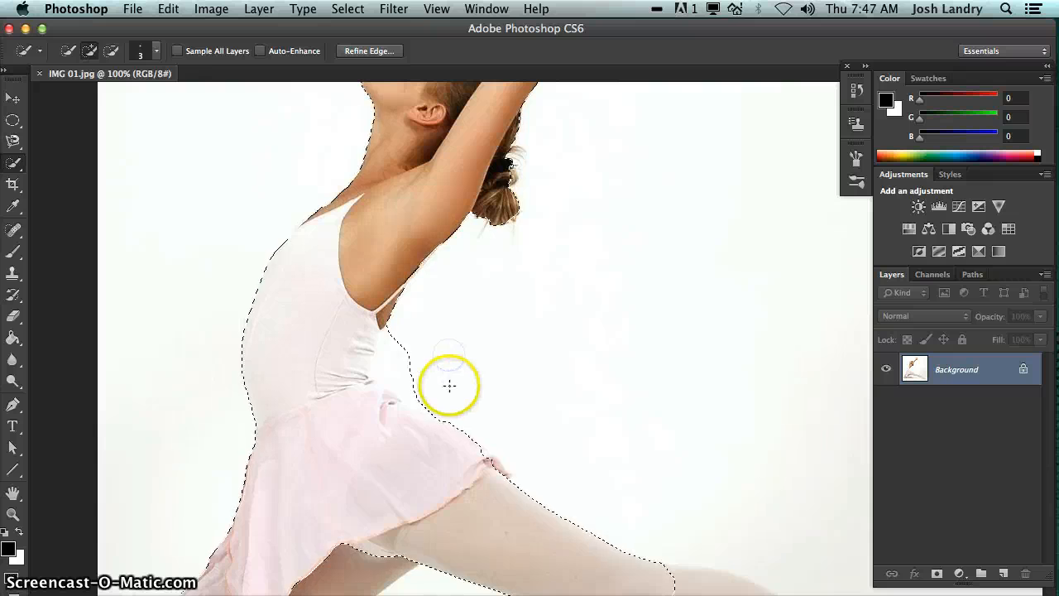
key(super+plus)
key(super+plus)
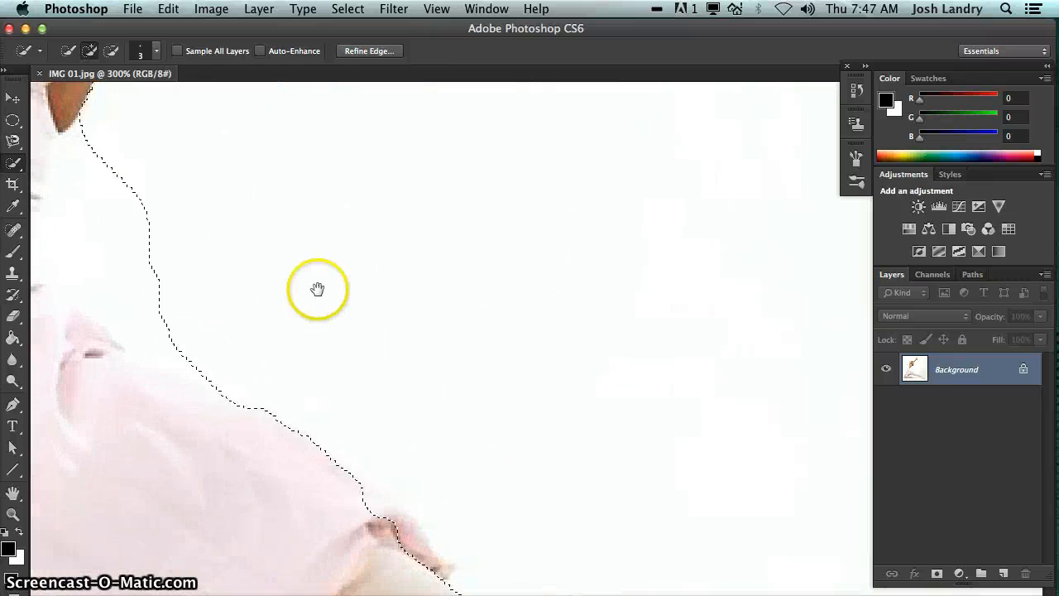
drag(317, 289, 527, 420)
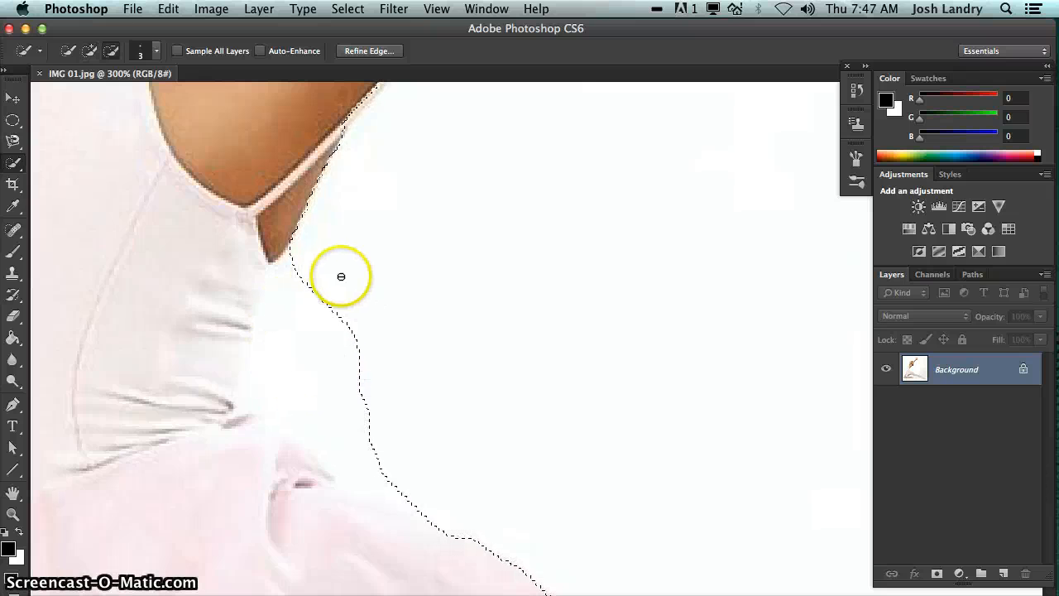
alt+click(298, 281)
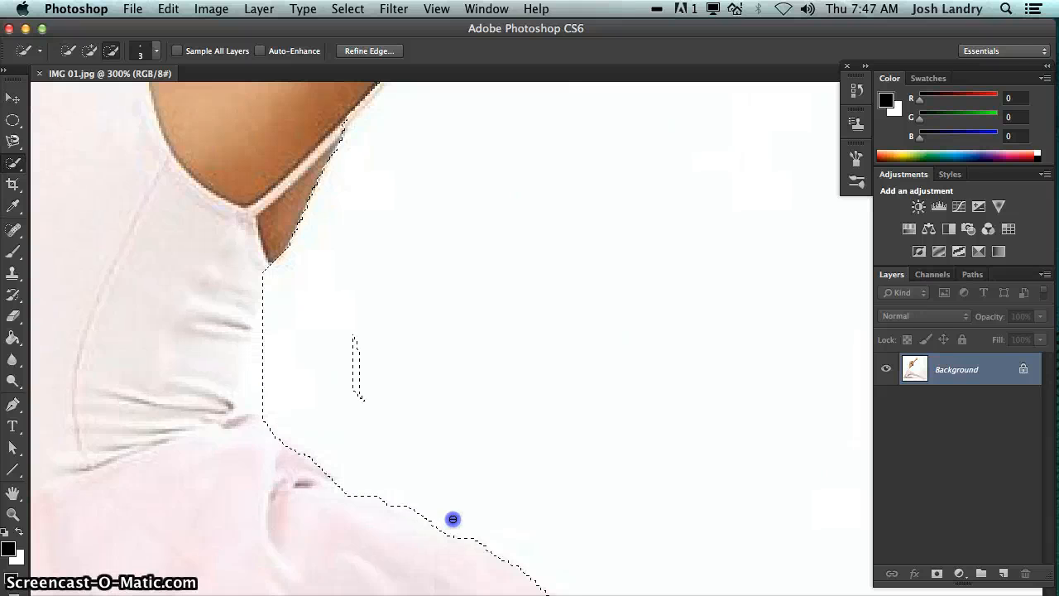
click(452, 519)
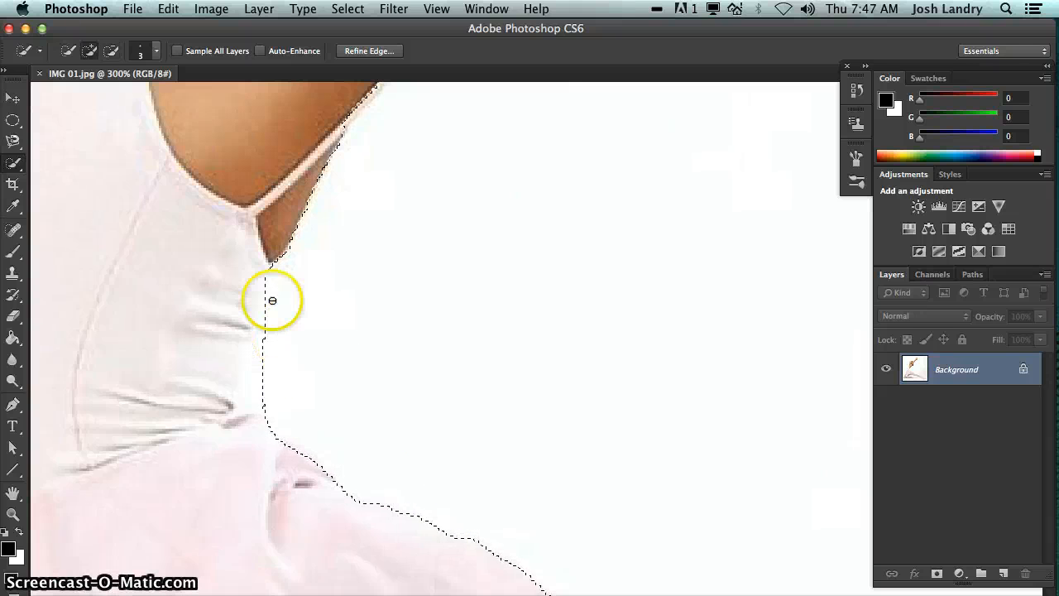
drag(267, 303, 264, 412)
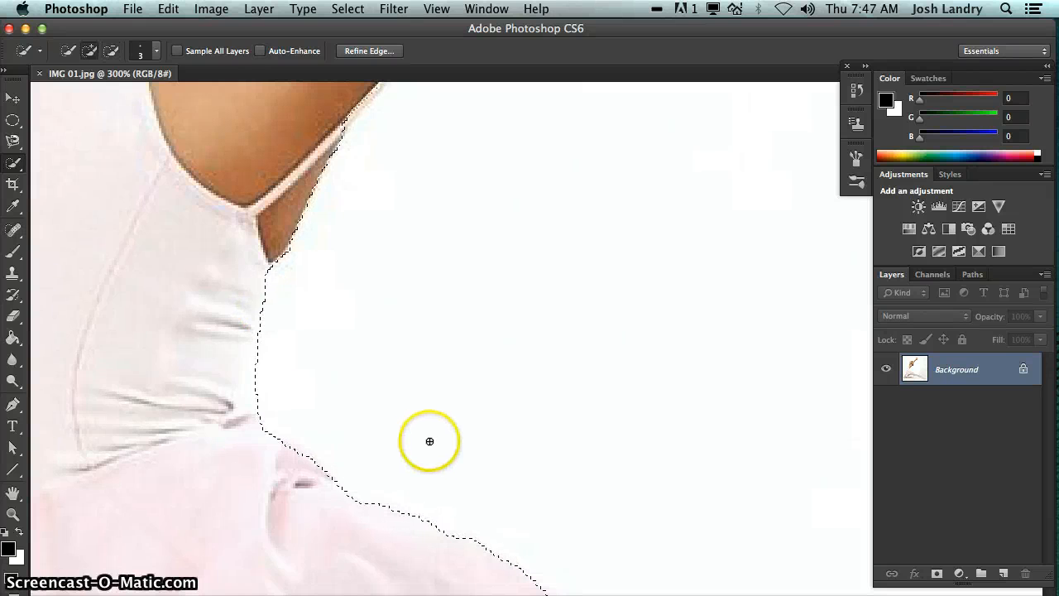
- Add the ruffled tip of the skirt's hem above the extended thigh to the selection
key(space)
drag(508, 453, 392, 211)
drag(471, 286, 414, 248)
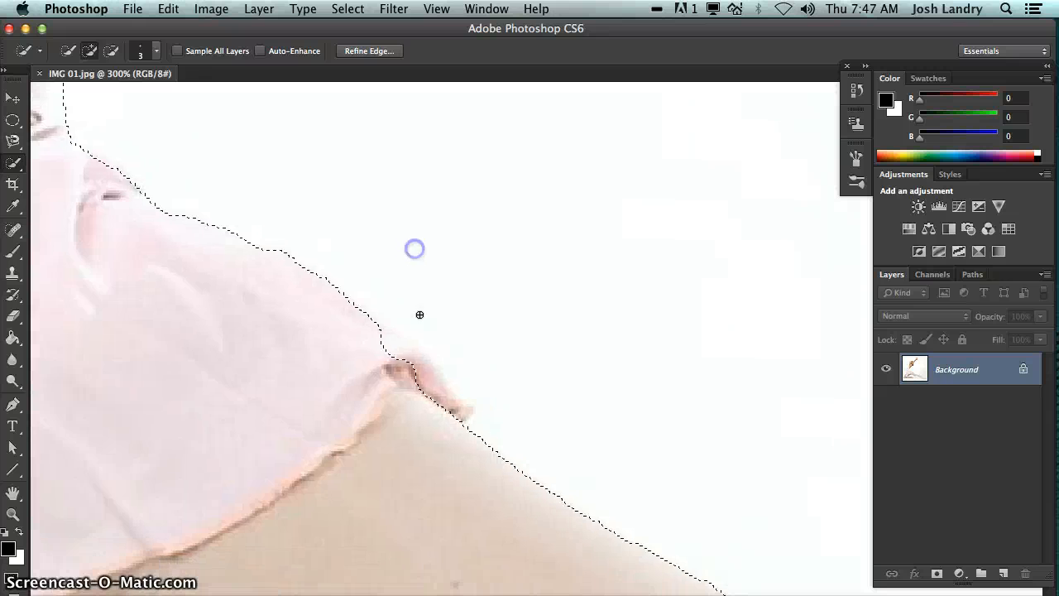
drag(378, 343, 388, 345)
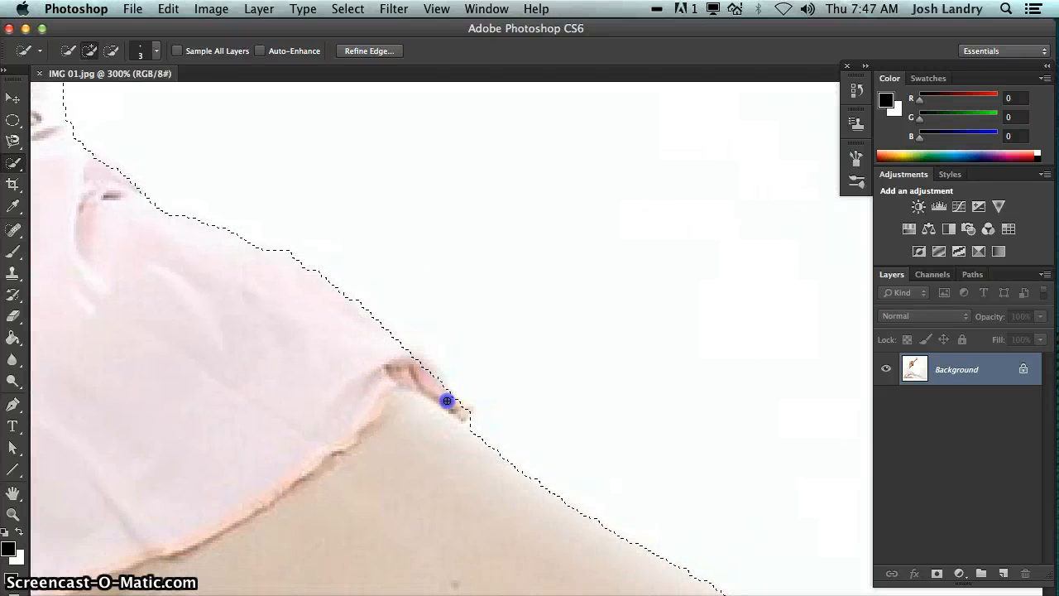
- Add the dancer's kneeling leg, from the thigh under the skirt to the foot, to the selection with a 20 px brush
key(space)
drag(402, 380, 570, 232)
drag(231, 358, 562, 191)
drag(186, 427, 488, 289)
key(space)
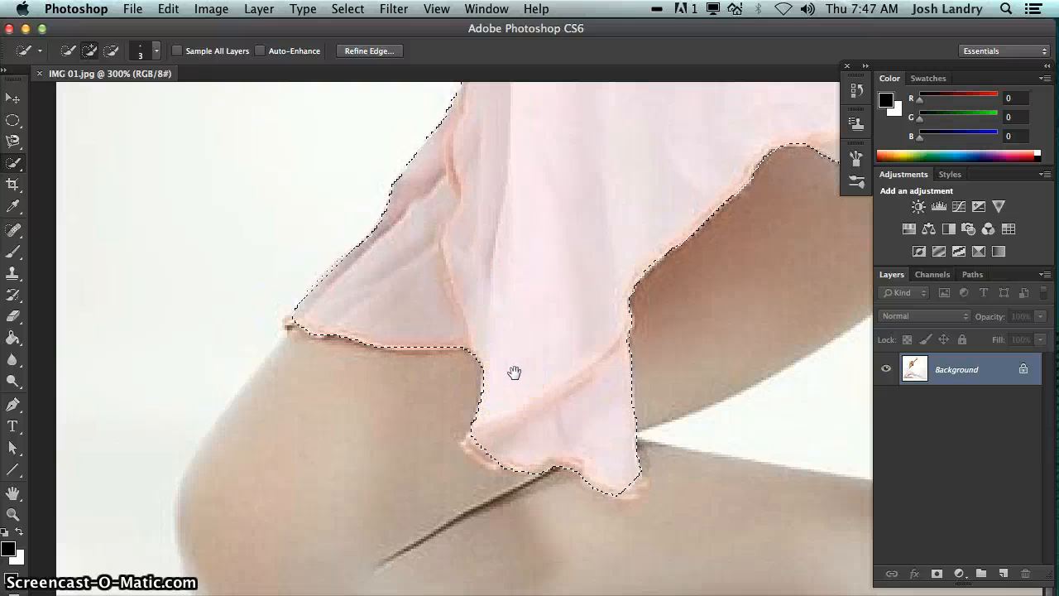
key(super+minus)
key(super+minus)
mouse_move(515, 374)
mouse_down()
mouse_move(527, 402)
mouse_move(540, 400)
mouse_up()
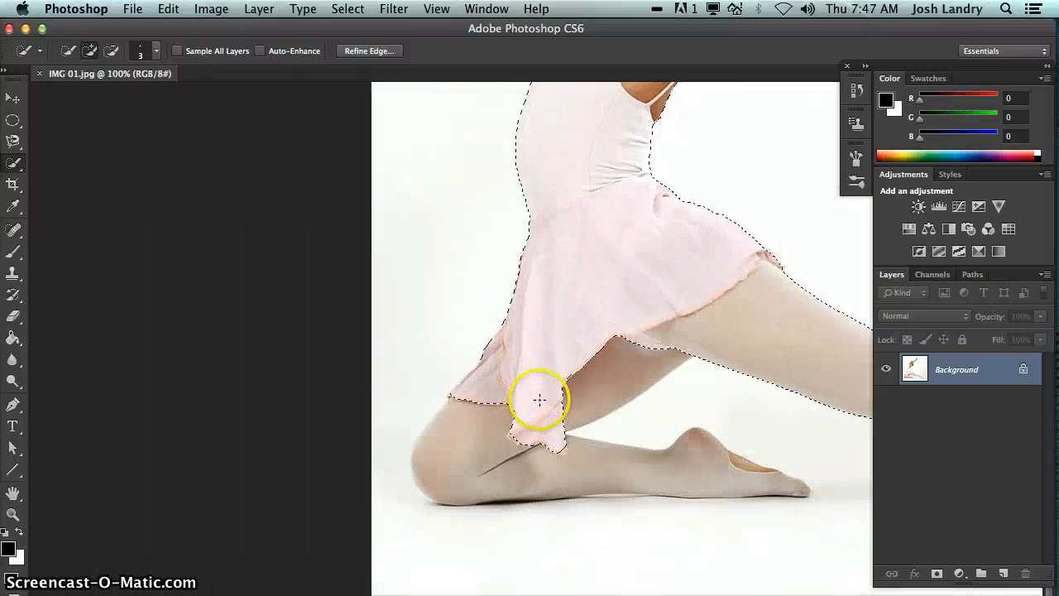
key(bracketright)
key(bracketright)
key(bracketright)
key(bracketright)
key(bracketright)
key(bracketright)
key(bracketright)
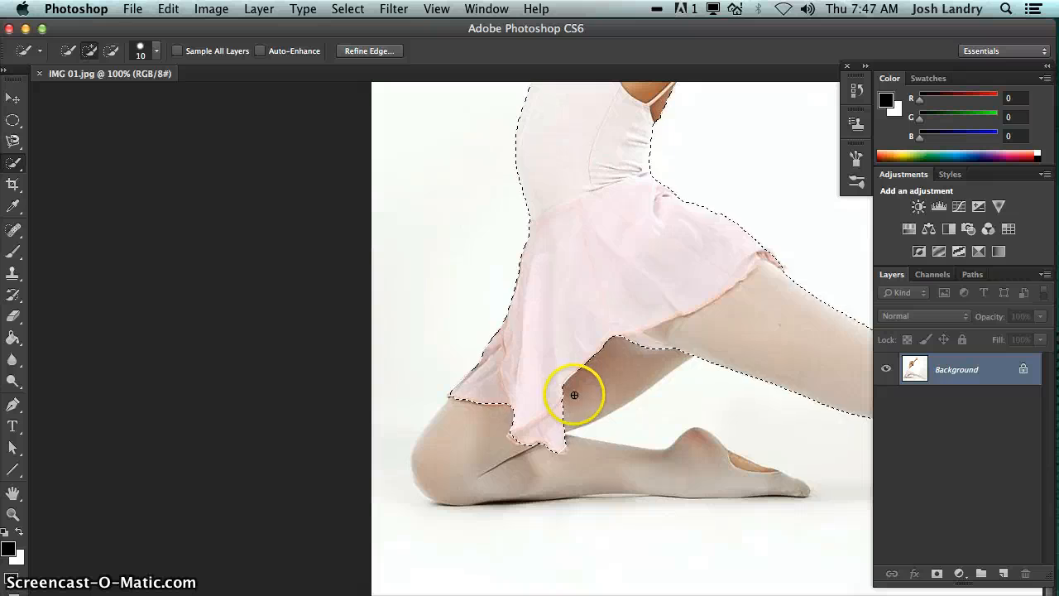
key(bracketright)
click(605, 373)
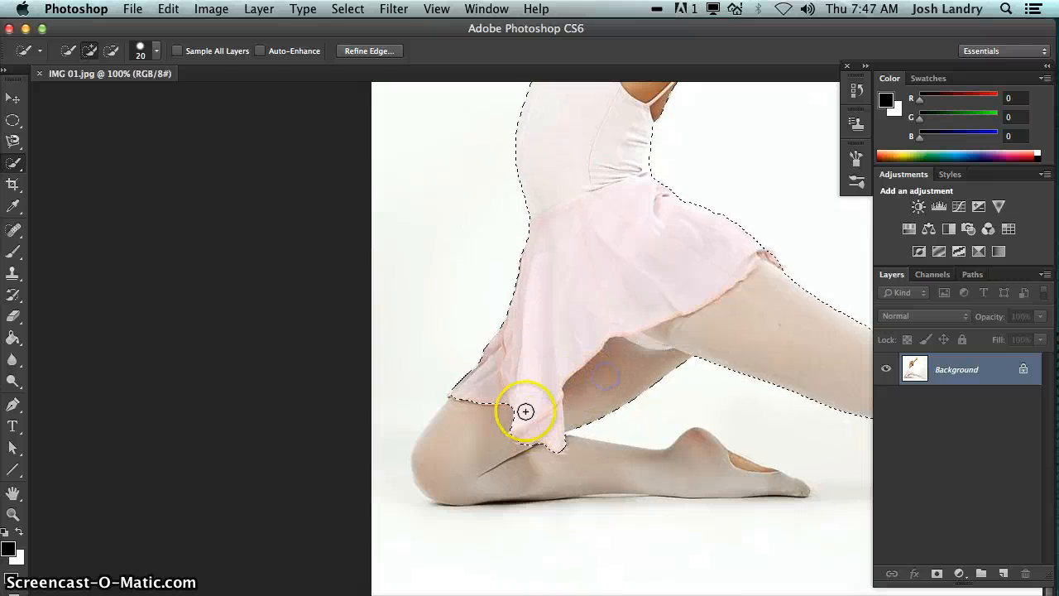
mouse_move(525, 411)
mouse_down()
mouse_move(482, 464)
mouse_move(633, 480)
mouse_up()
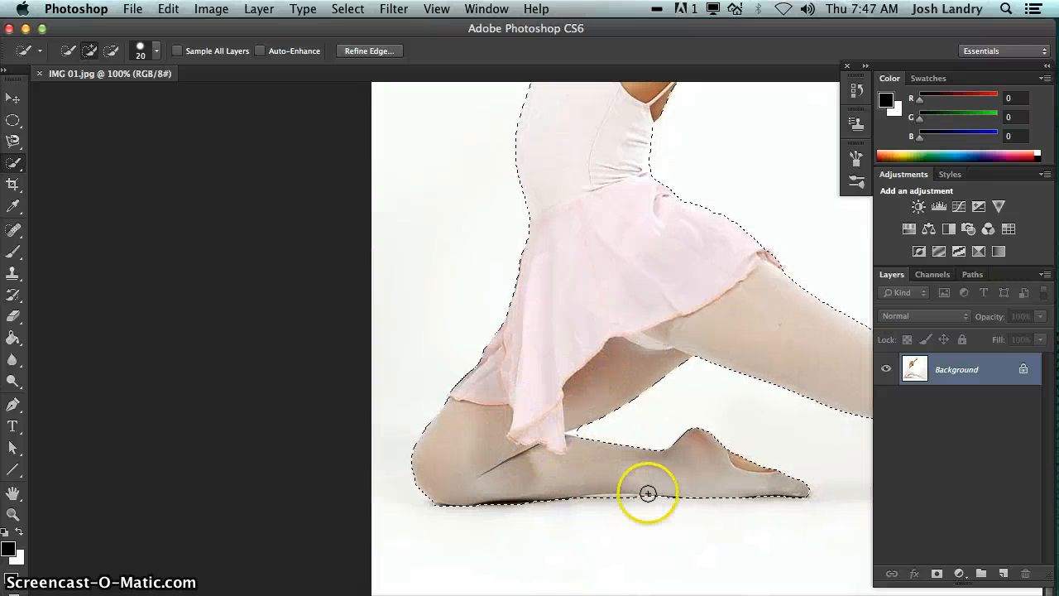
- Add the lower part of the extended leg and its foot to the selection
drag(654, 406, 390, 473)
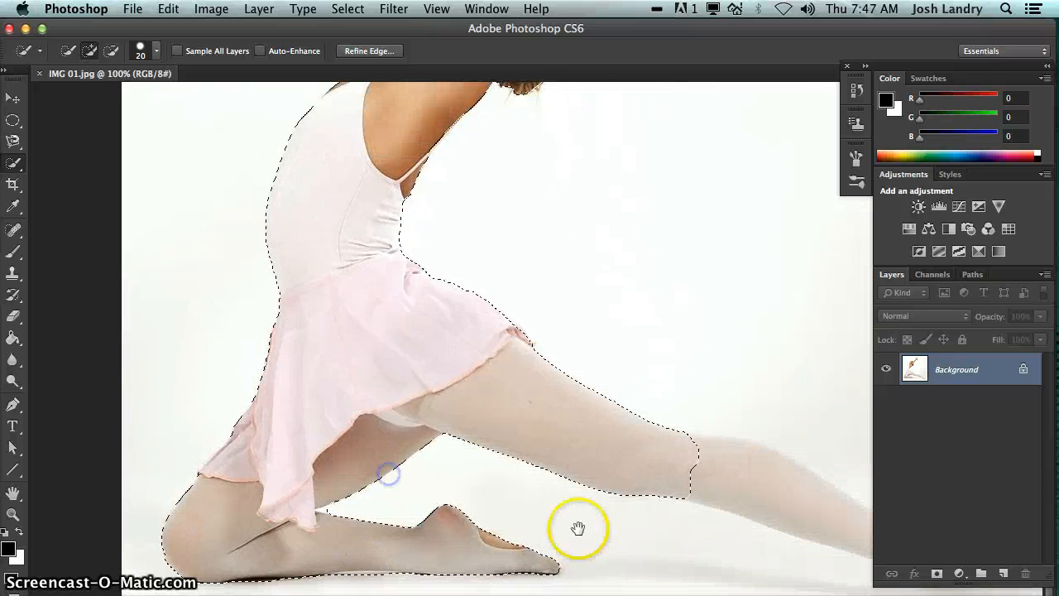
drag(577, 527, 364, 421)
click(438, 357)
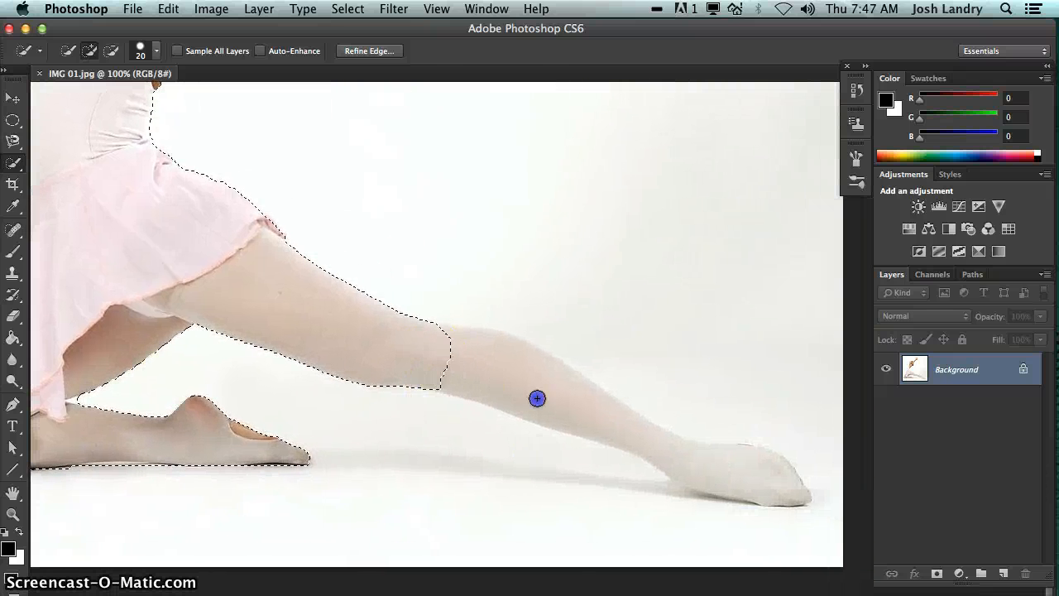
mouse_move(537, 398)
mouse_down()
mouse_move(747, 485)
mouse_move(703, 516)
mouse_up()
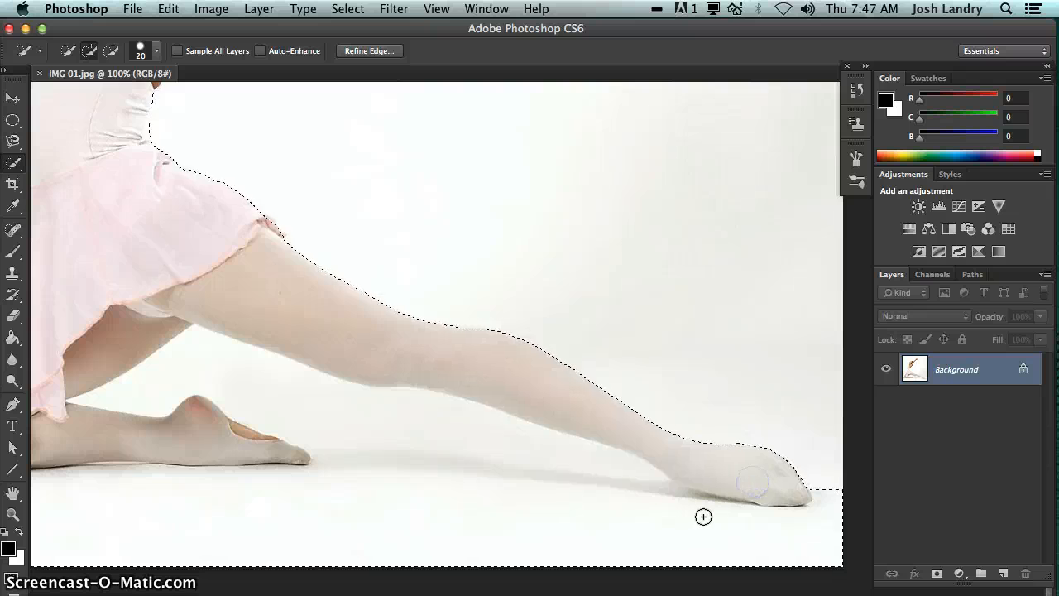
- Subtract the white background around the extended foot, below the legs and between them from the selection
drag(596, 468, 560, 385)
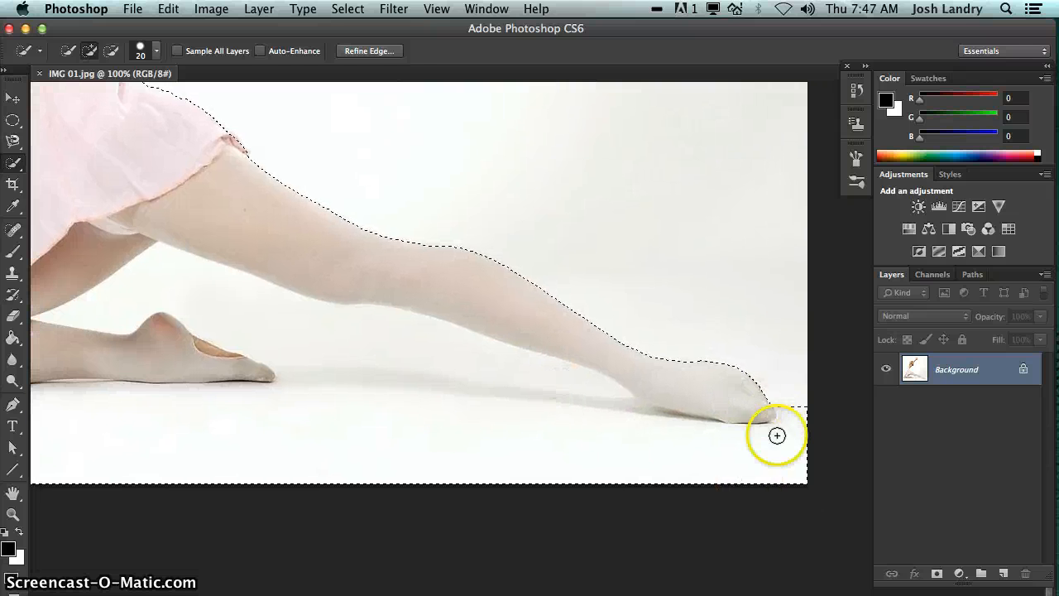
key(alt)
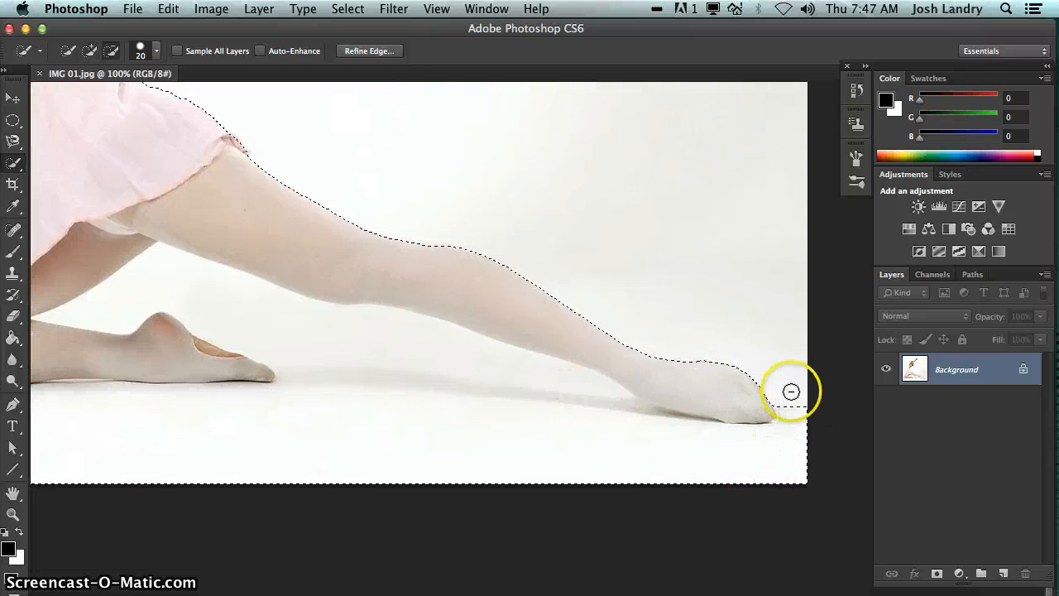
drag(791, 392, 790, 436)
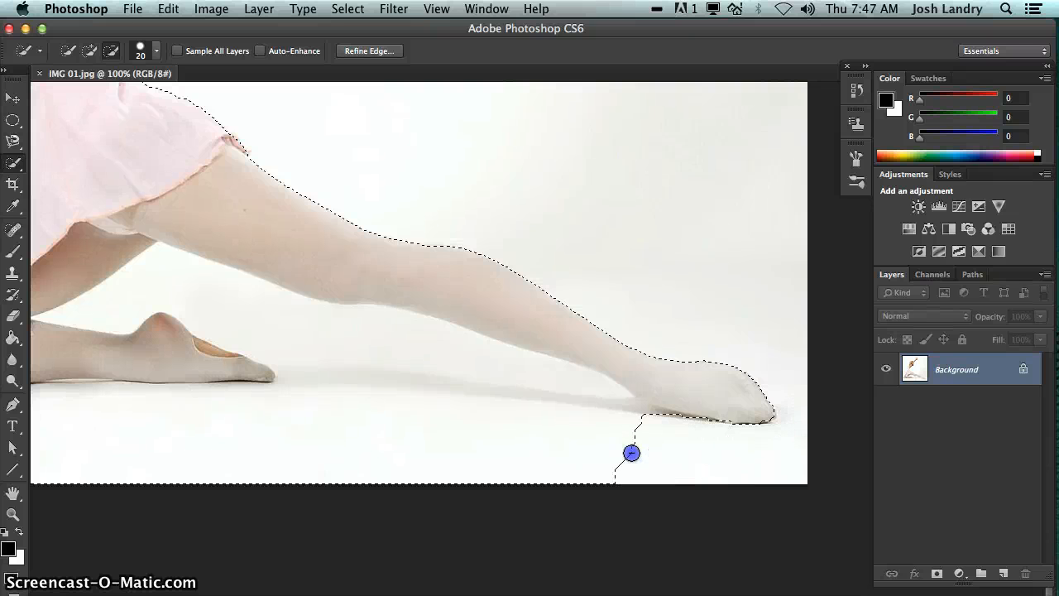
mouse_move(515, 405)
mouse_down()
mouse_move(579, 389)
mouse_move(664, 421)
mouse_up()
- Subtract the remaining background in front of the kneeling knee, skirt, torso, face and raised arms from the selection
mouse_move(595, 428)
mouse_down()
mouse_move(477, 380)
mouse_move(303, 340)
mouse_move(563, 397)
mouse_move(339, 386)
mouse_move(215, 433)
mouse_move(269, 549)
mouse_up()
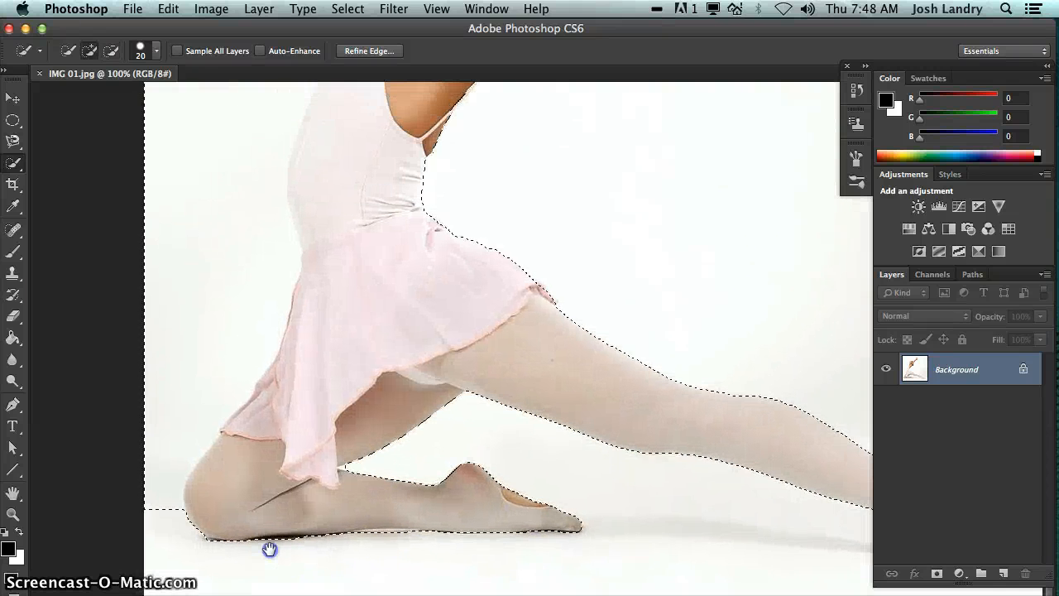
mouse_move(185, 508)
mouse_down()
mouse_move(156, 515)
mouse_move(154, 492)
mouse_up()
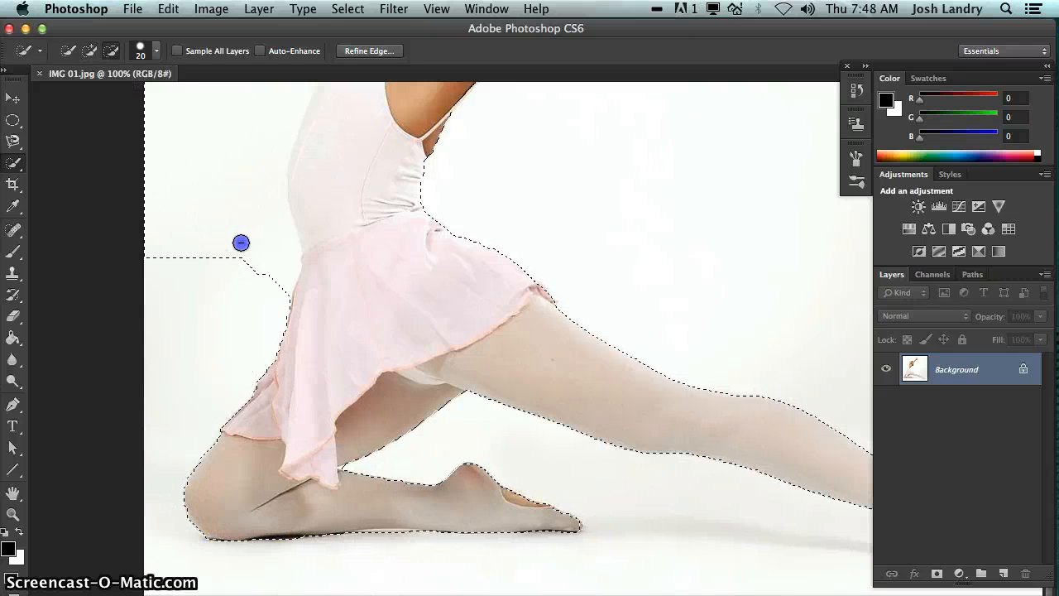
alt+click(241, 188)
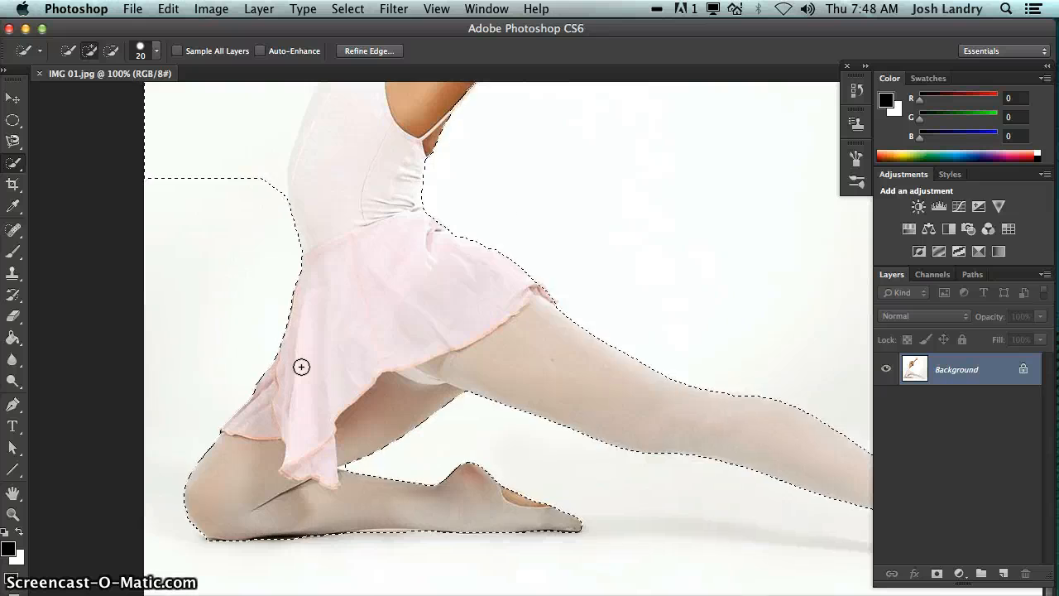
key(super+minus)
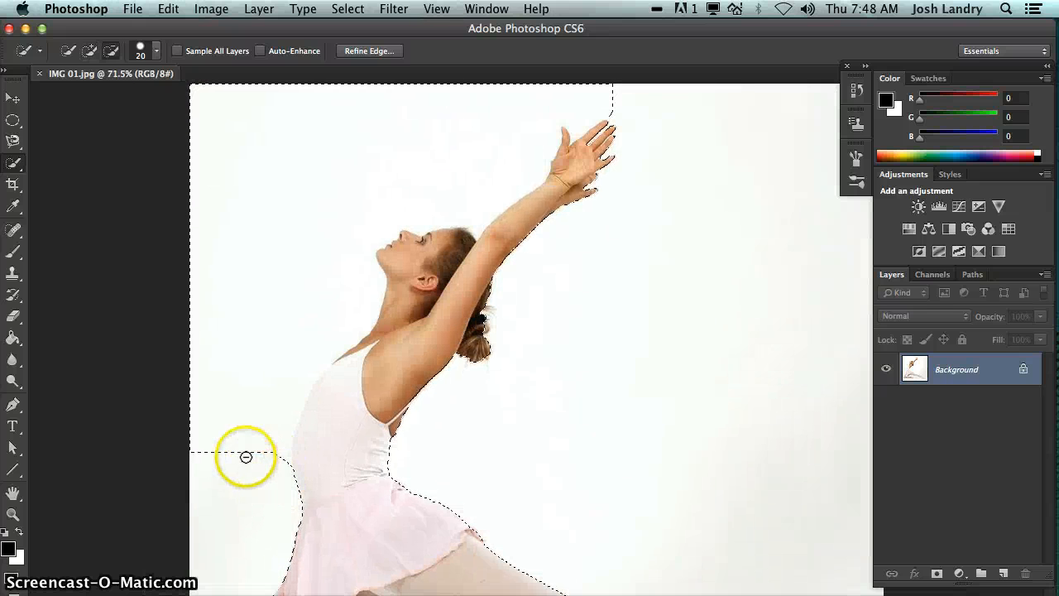
drag(248, 449, 260, 380)
drag(284, 333, 322, 314)
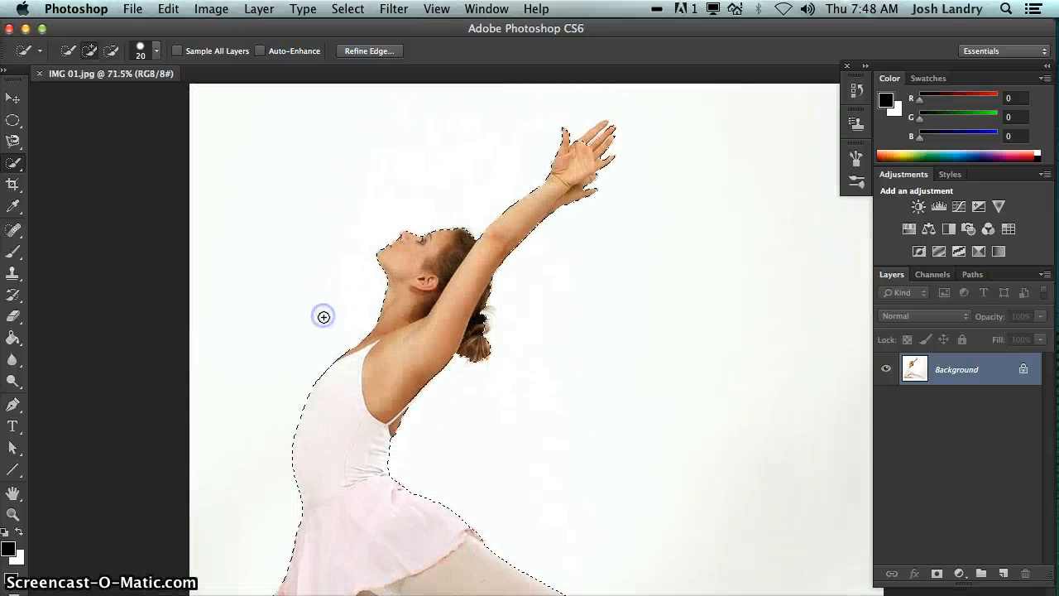
- Copy the selected dancer to a new layer and hide the Background layer
key(super+minus)
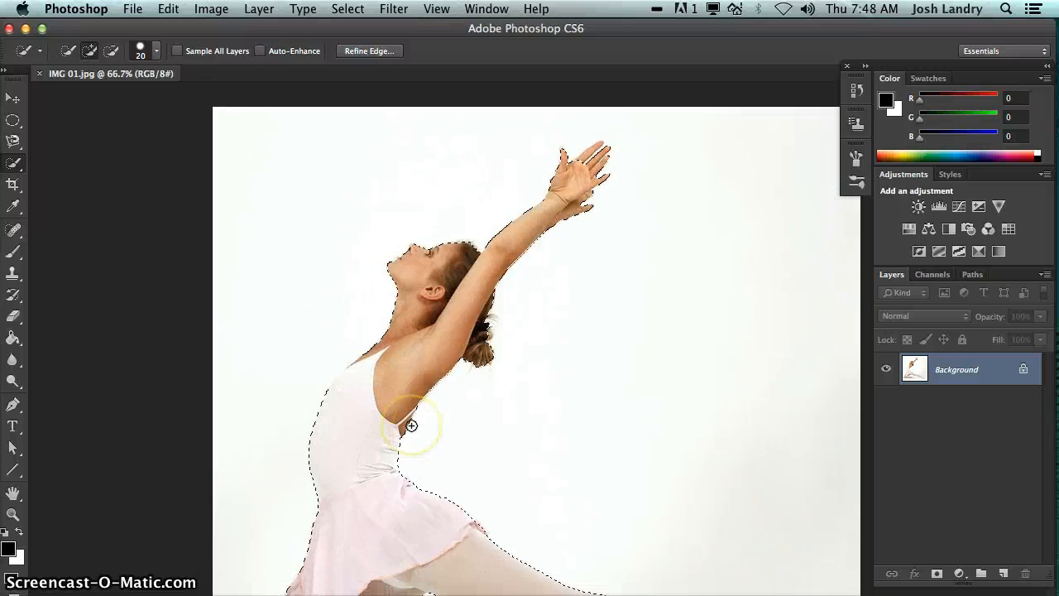
key(super+minus)
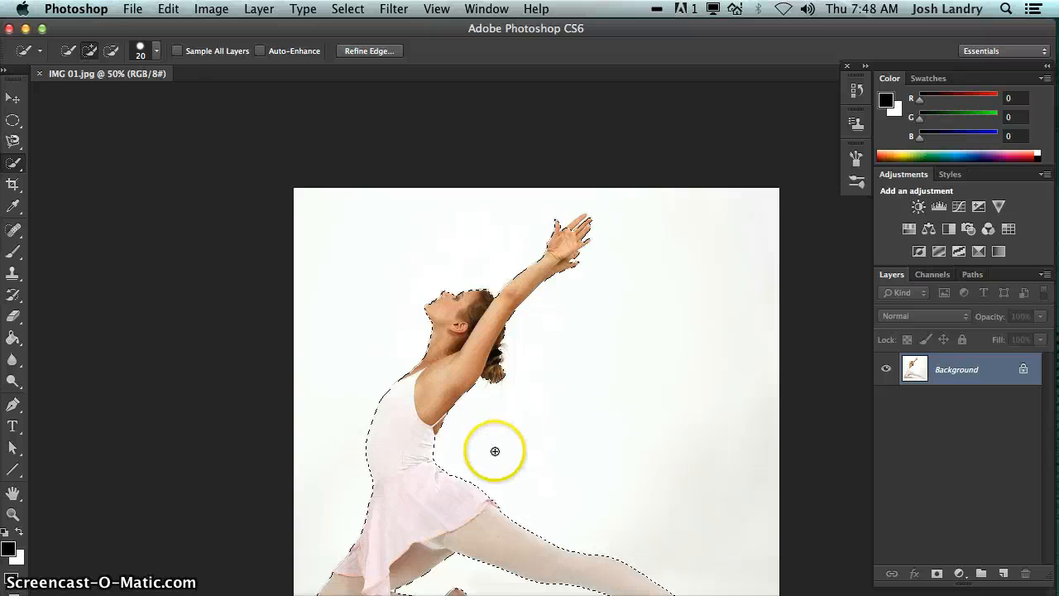
key(super+minus)
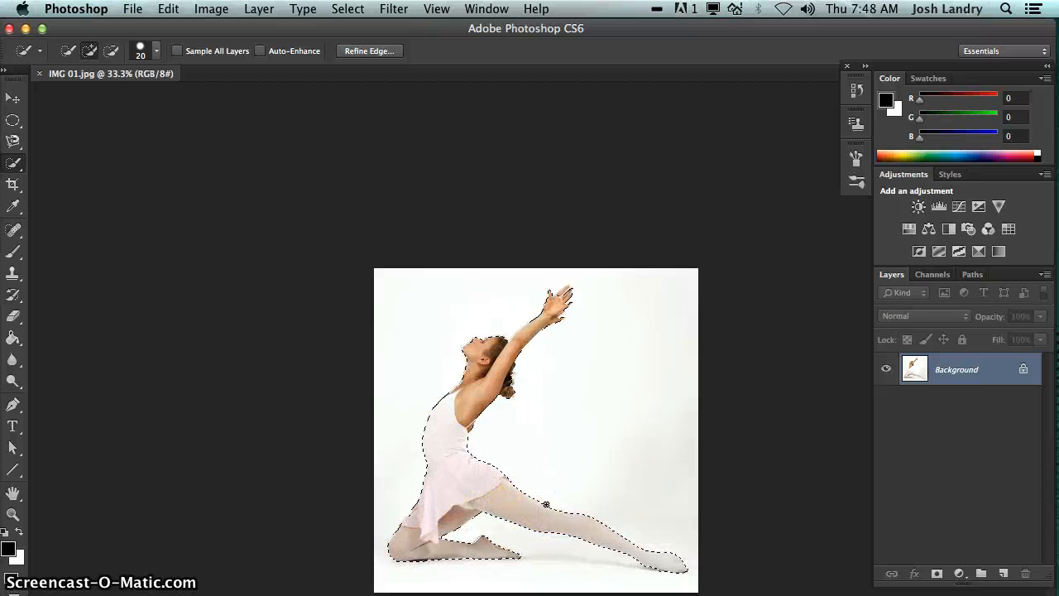
key(super+j)
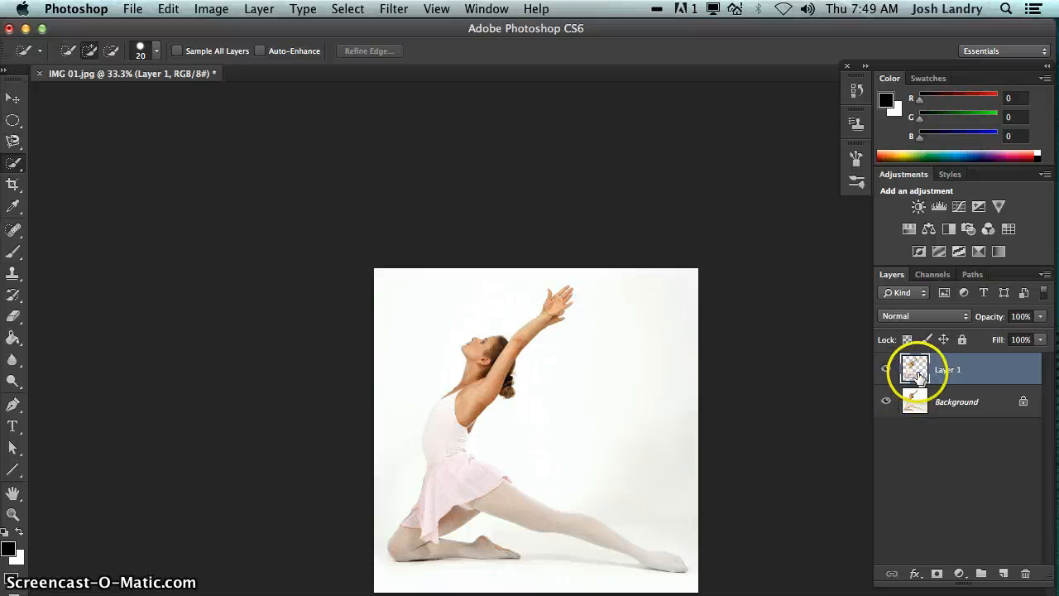
click(885, 402)
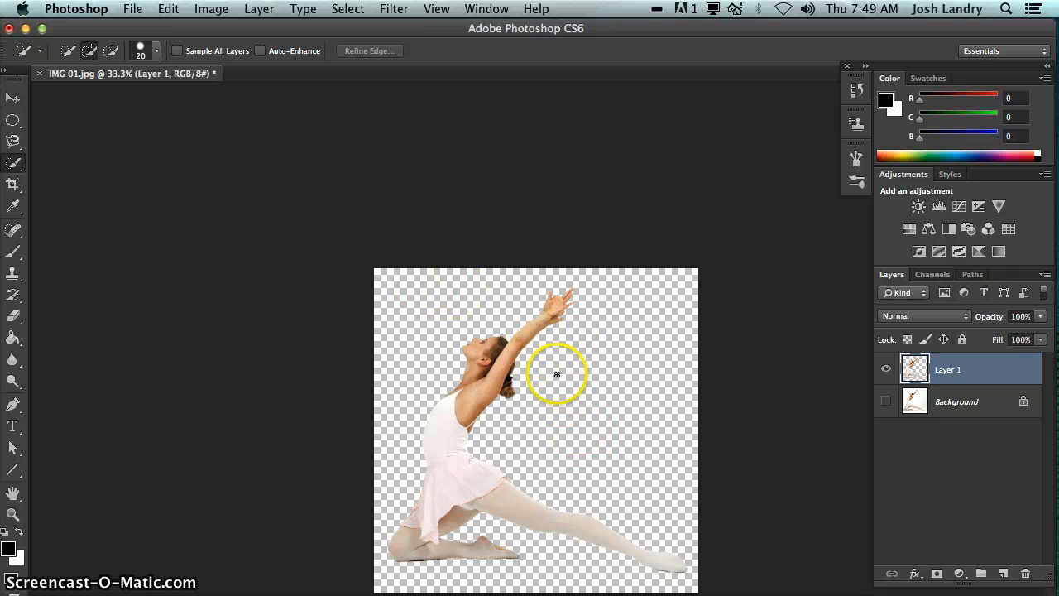
- Inspect the cutout hands at 300% magnification and compare them with the original by toggling the Background layer's visibility
scroll(556, 376, up, 3)
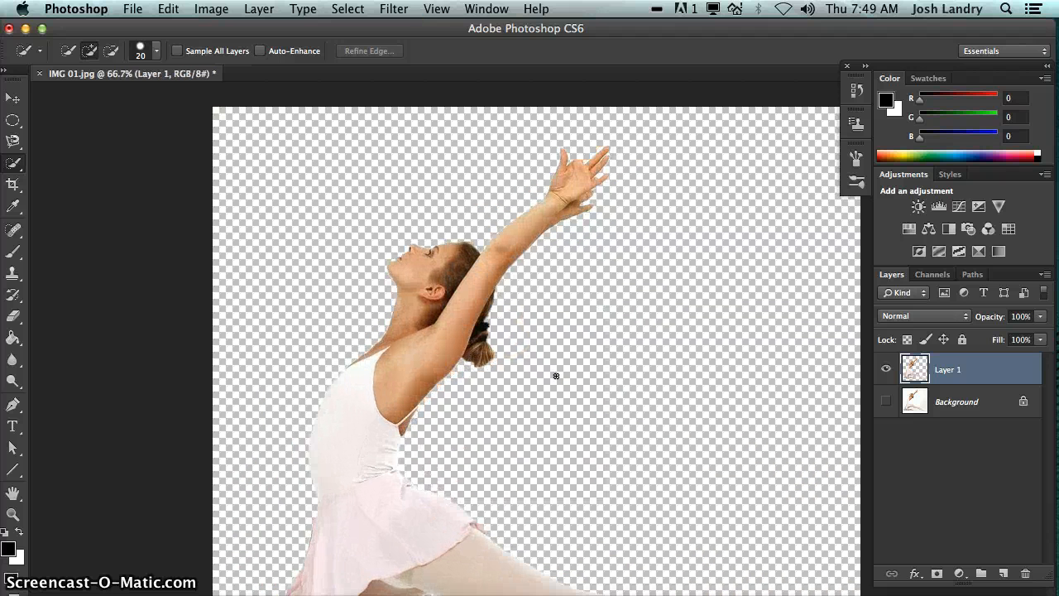
scroll(529, 471, up, 5)
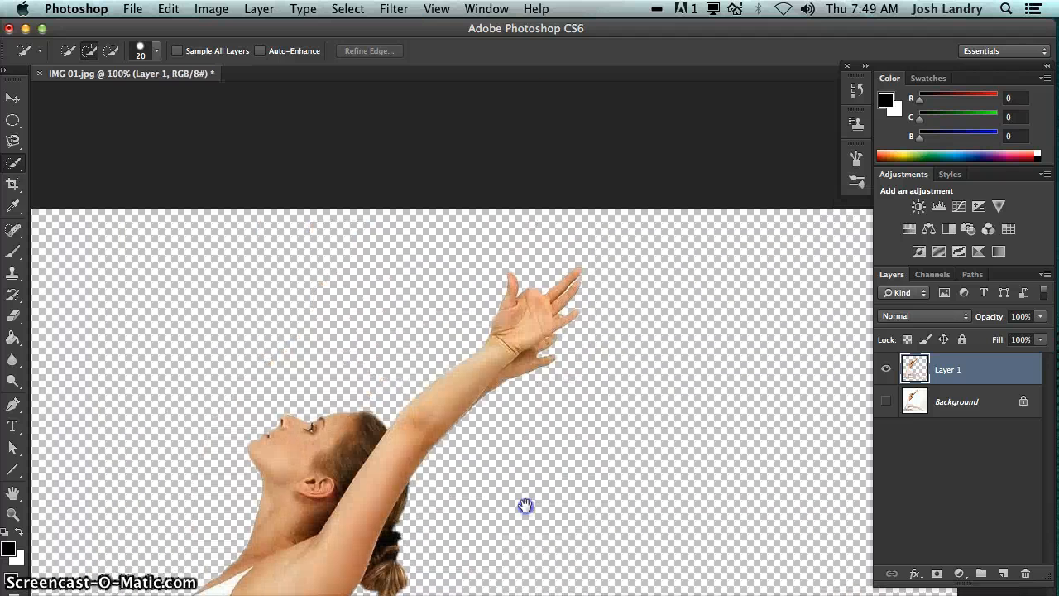
key(super+plus)
key(super+plus)
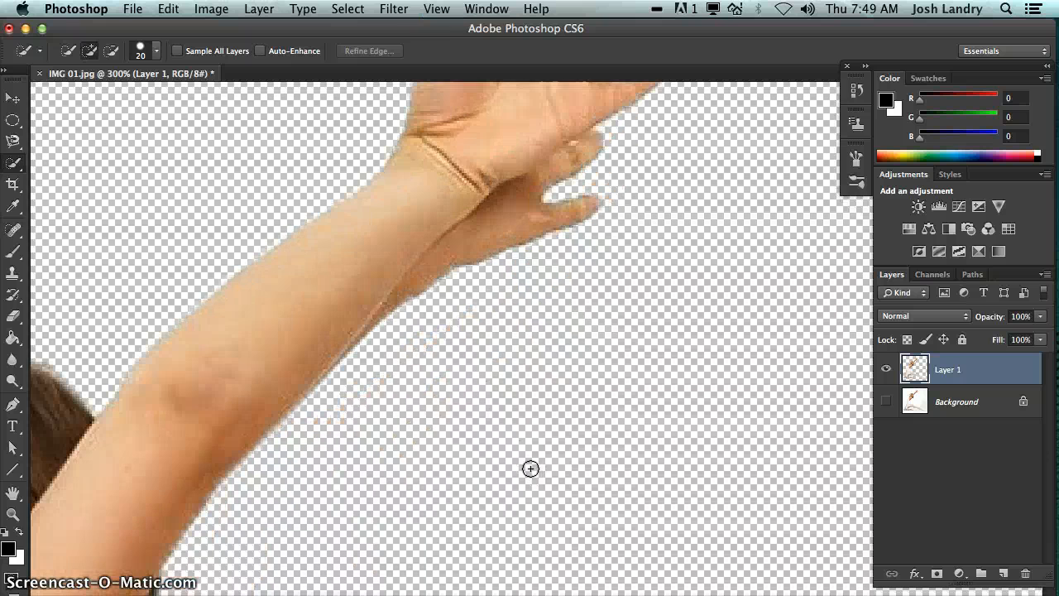
drag(558, 289, 527, 519)
drag(529, 394, 521, 458)
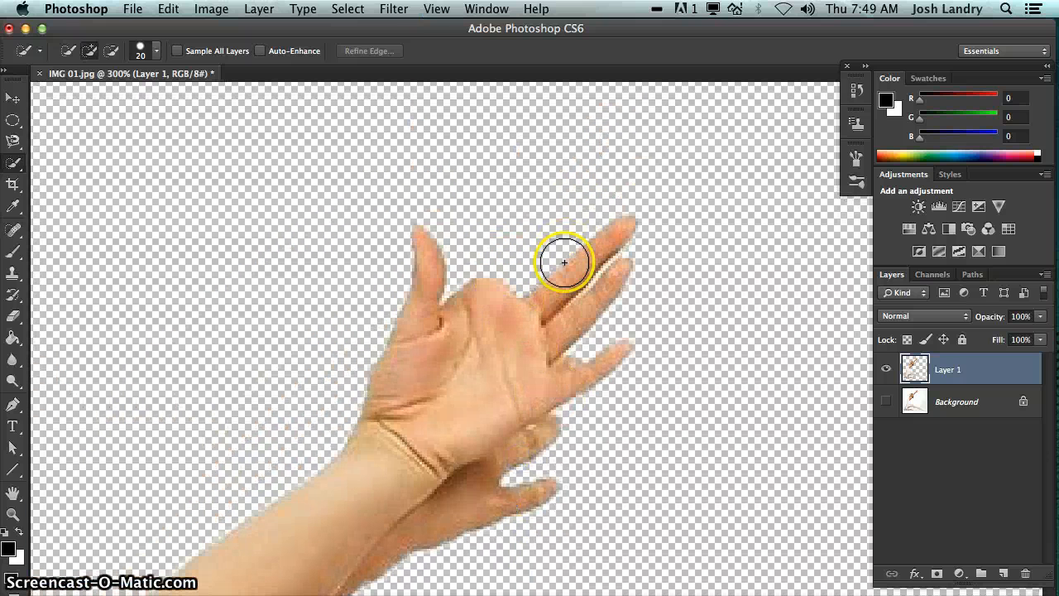
click(885, 401)
click(886, 401)
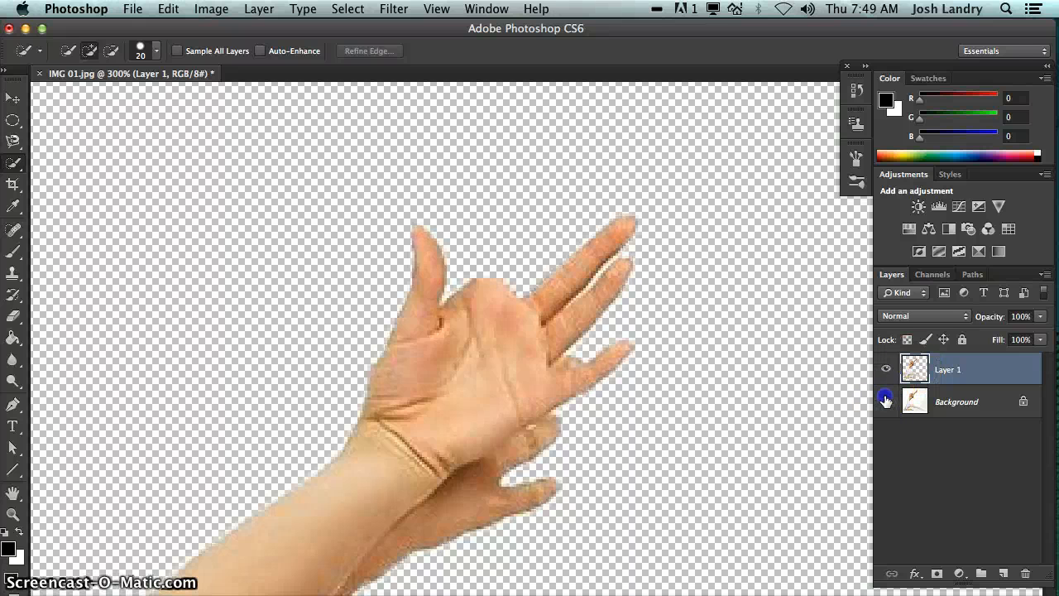
click(885, 401)
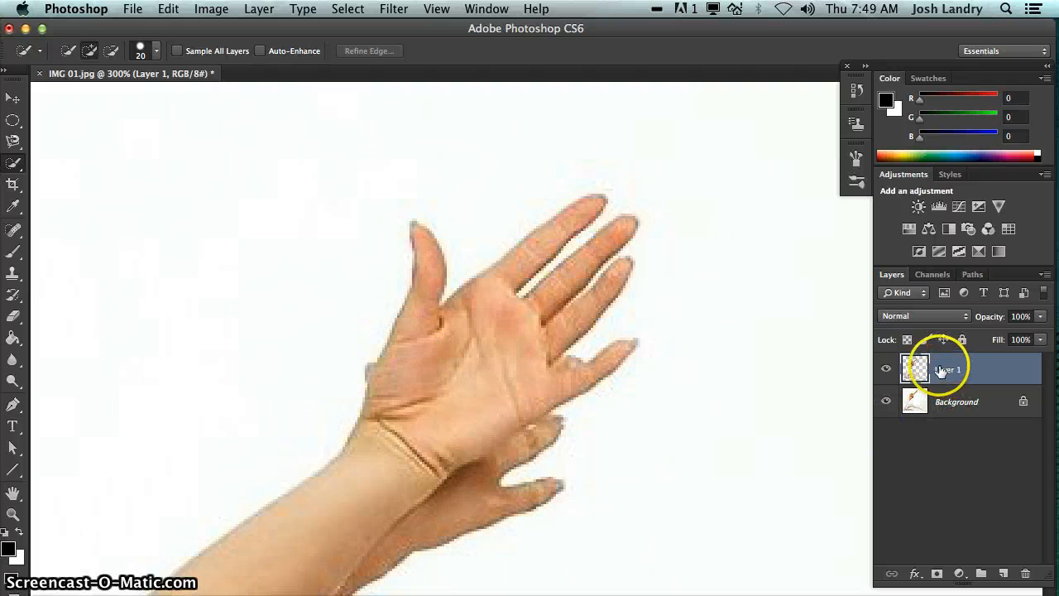
- Undo the layer copy and add the missing finger of the raised hand to the selection with a 10 px brush
click(161, 7)
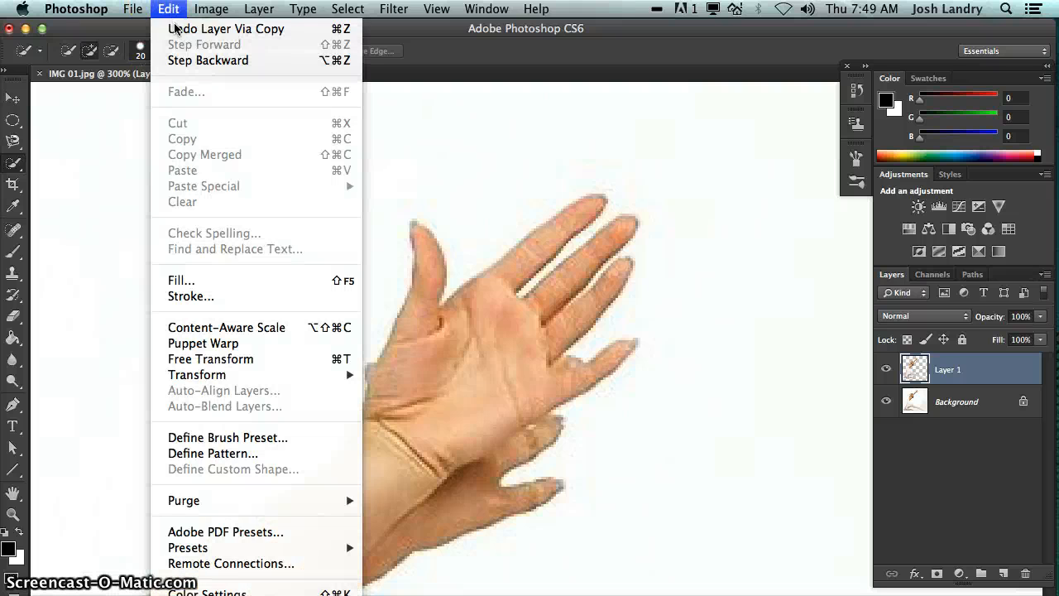
click(207, 60)
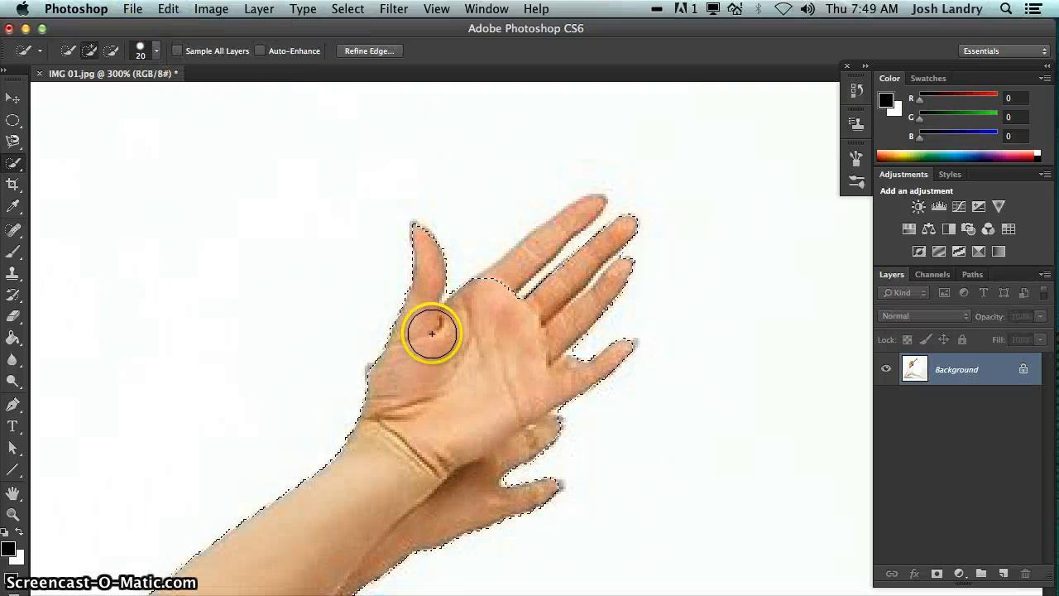
click(169, 9)
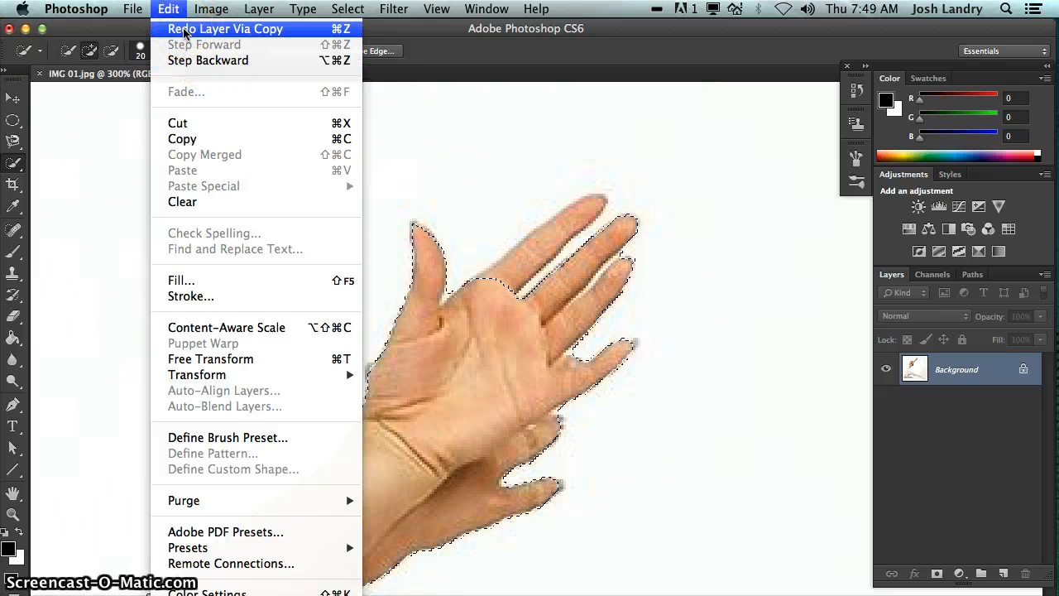
click(189, 60)
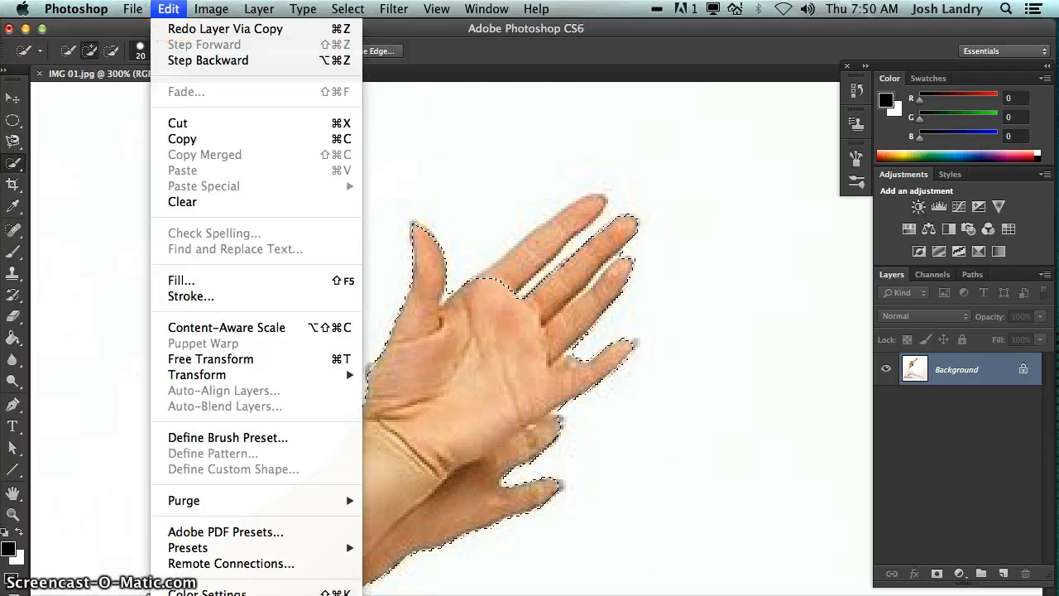
click(424, 267)
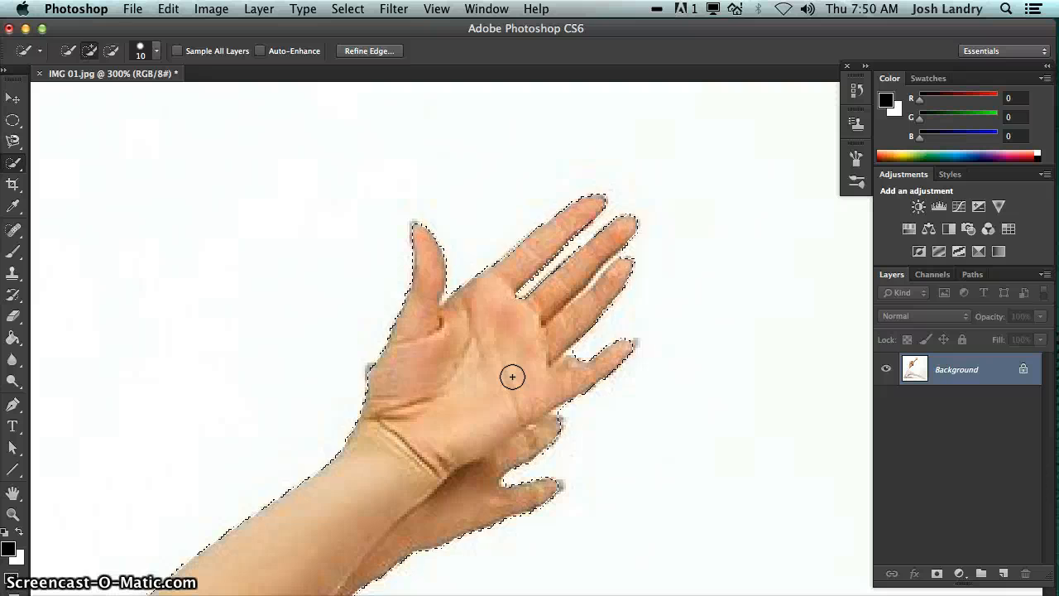
- Copy the corrected dancer selection to a new layer and hide the Background layer
key(super+j)
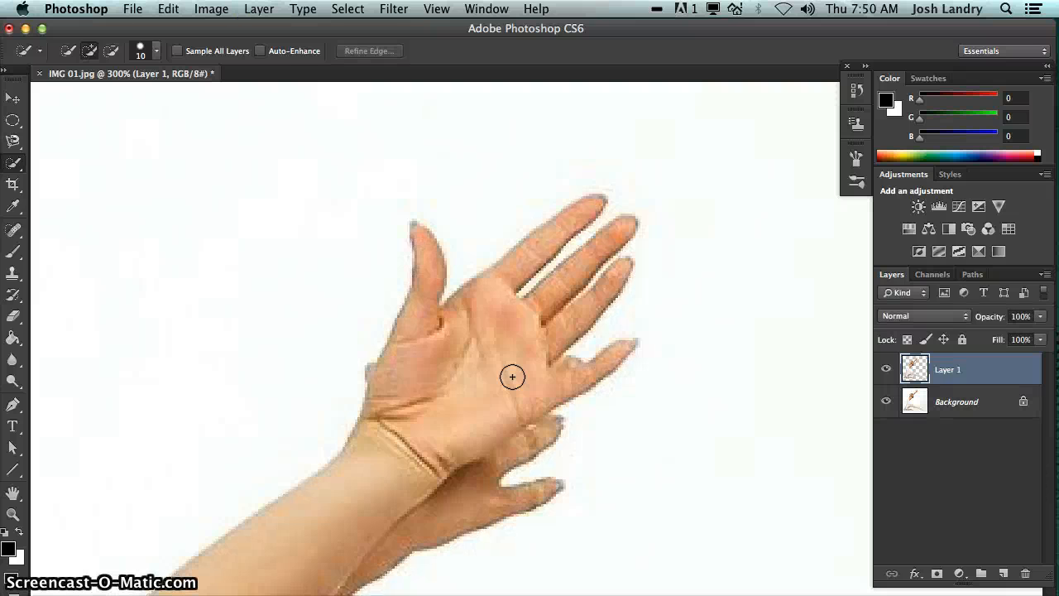
click(886, 401)
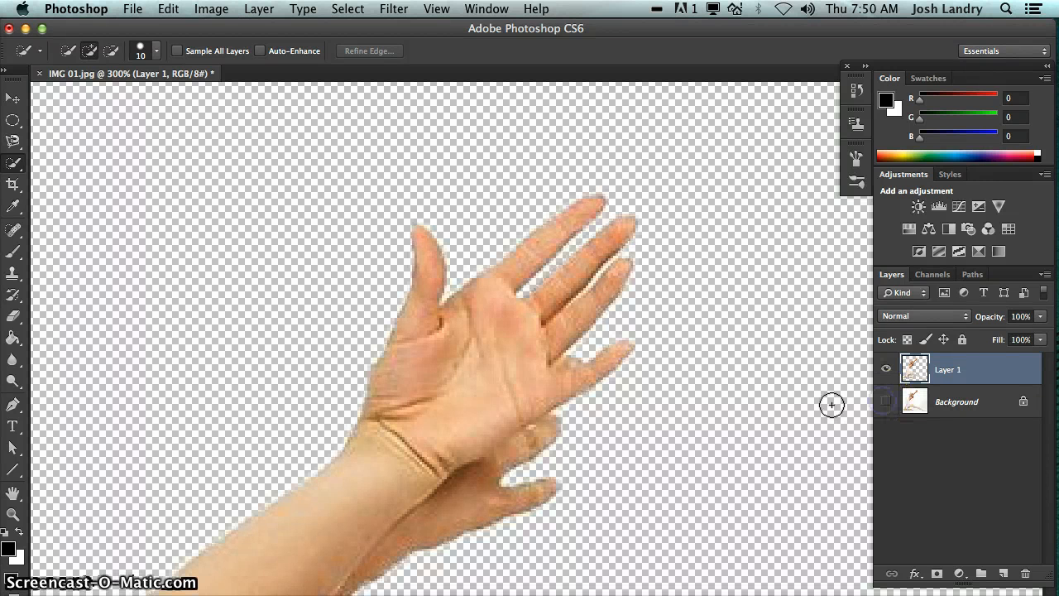
- Examine the cutout's edges at 300% magnification from the hands past the head and skirt to the feet, and check the figure at 50%
drag(593, 276, 758, 157)
drag(439, 388, 541, 291)
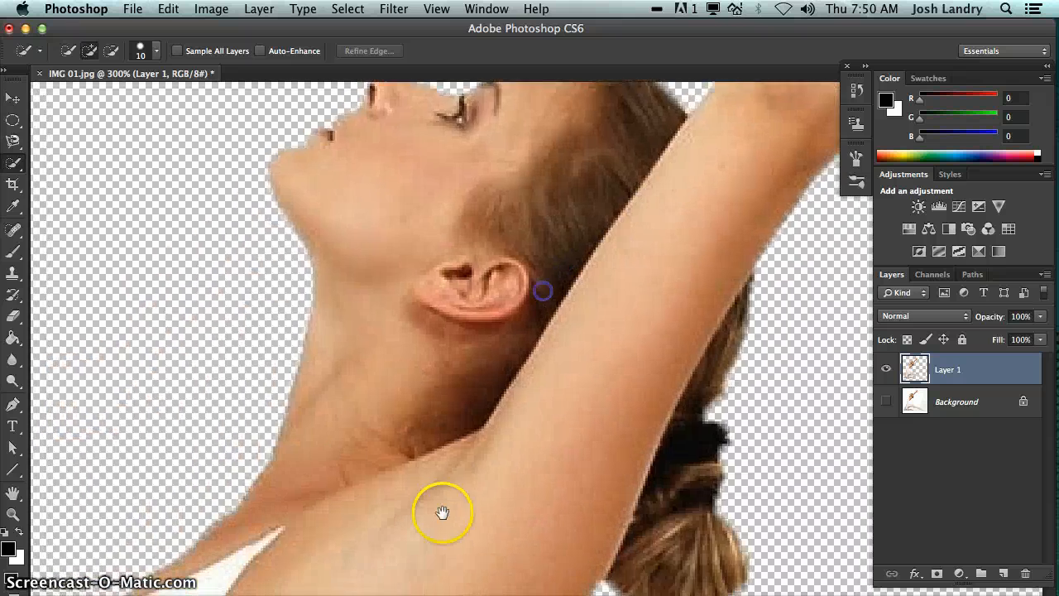
drag(441, 513, 492, 364)
drag(452, 465, 506, 379)
drag(490, 486, 551, 336)
drag(560, 499, 527, 386)
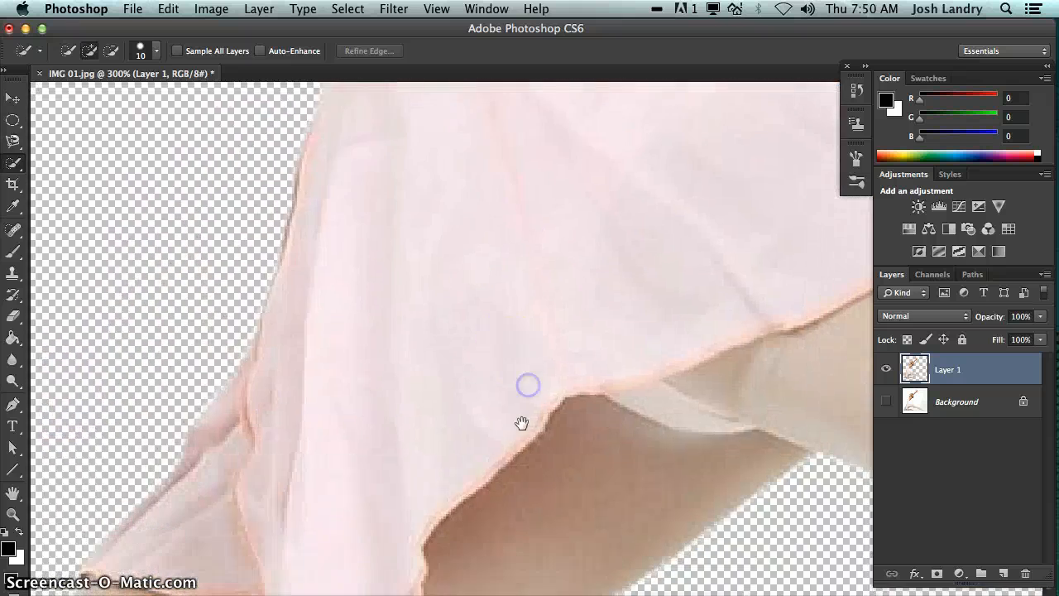
drag(522, 423, 525, 282)
drag(317, 264, 231, 260)
drag(246, 298, 184, 335)
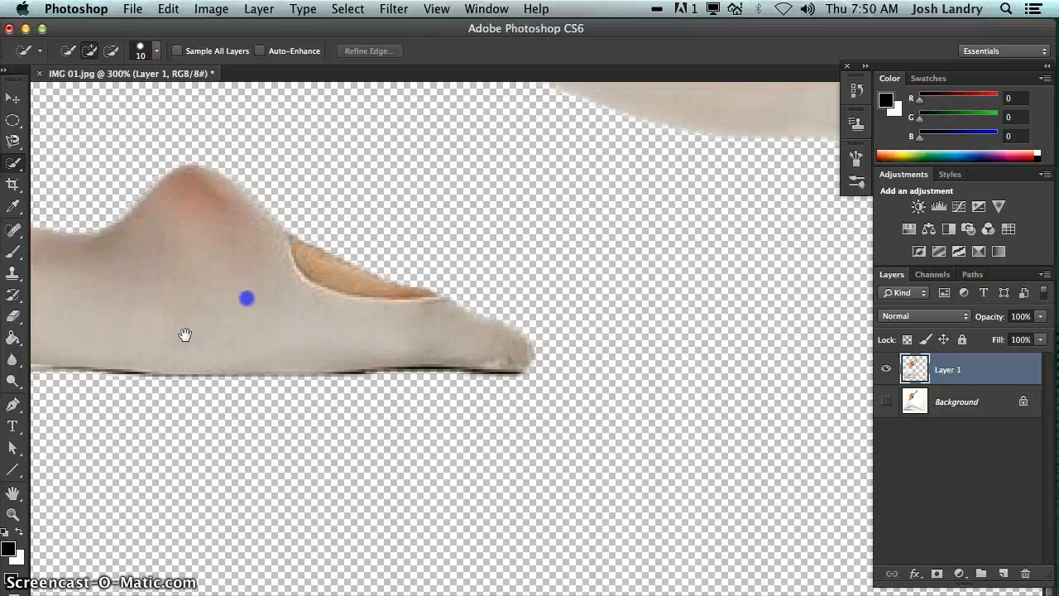
drag(414, 372, 291, 430)
mouse_move(447, 348)
mouse_down()
mouse_move(370, 415)
mouse_move(229, 357)
mouse_up()
mouse_move(489, 402)
mouse_down()
mouse_move(260, 284)
mouse_move(375, 299)
mouse_up()
key(super+minus)
key(super+minus)
key(super+minus)
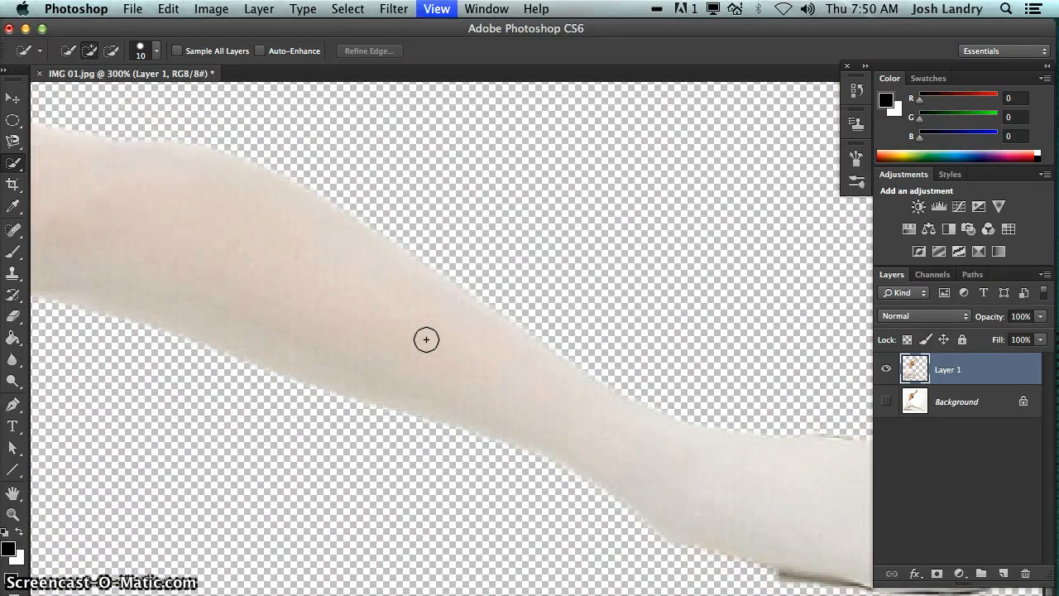
key(super+minus)
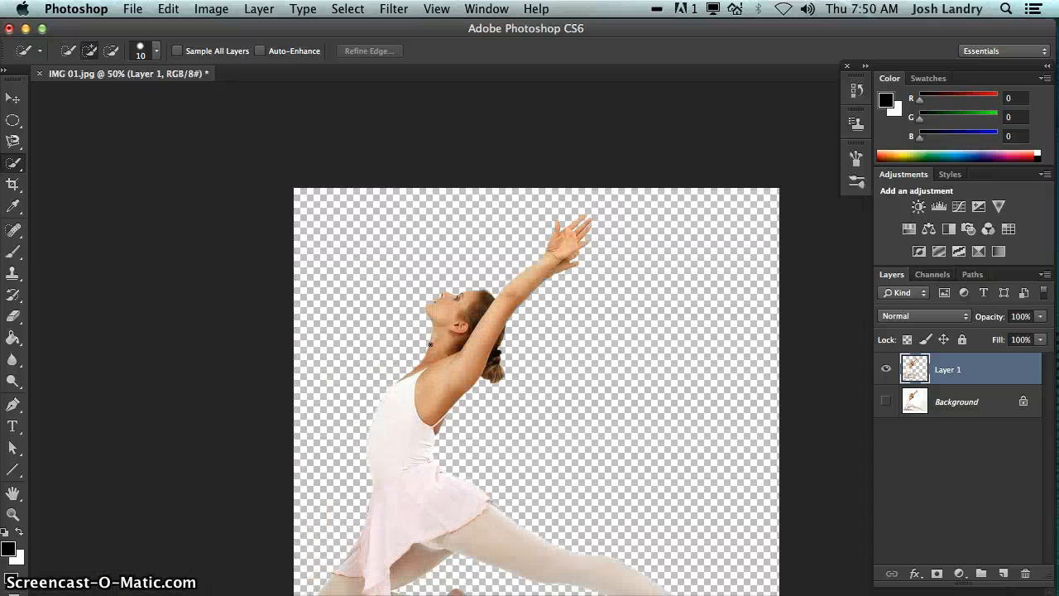
- Start saving the document under a new name and create a folder named Action Shots Final on the Desktop as its location
click(130, 10)
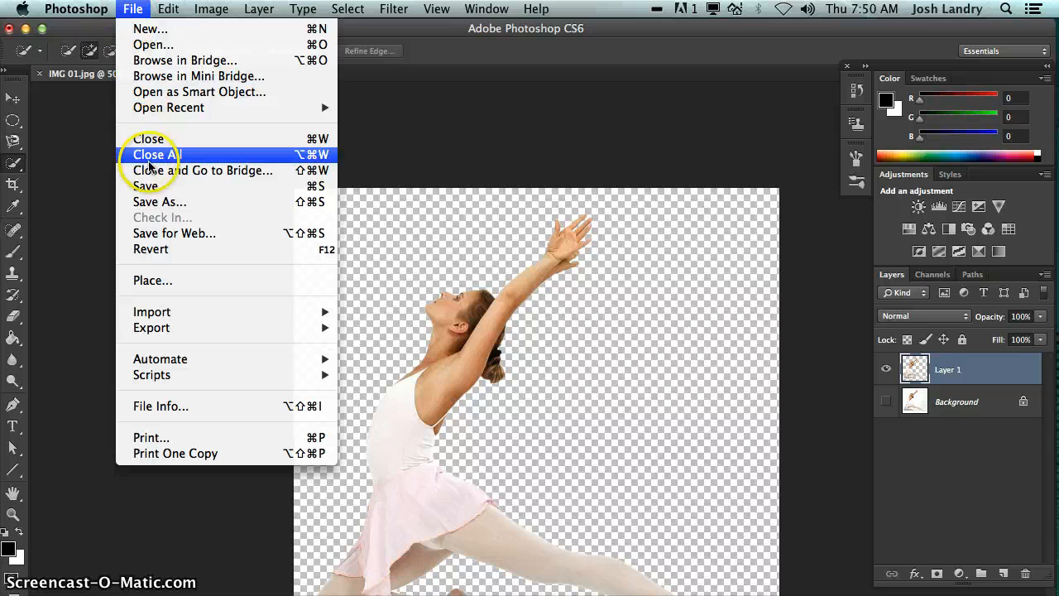
click(159, 203)
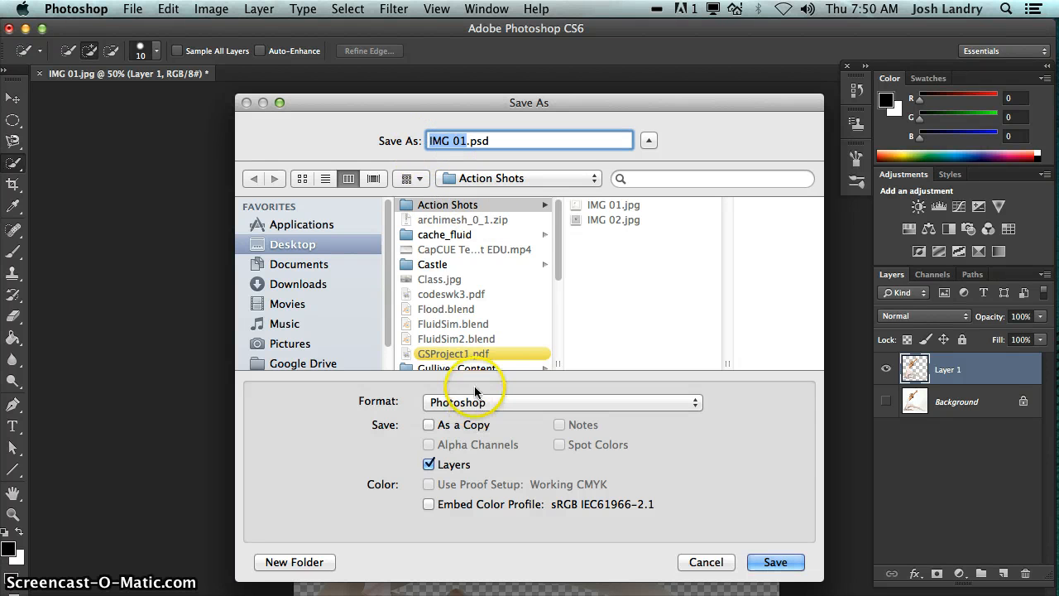
click(317, 245)
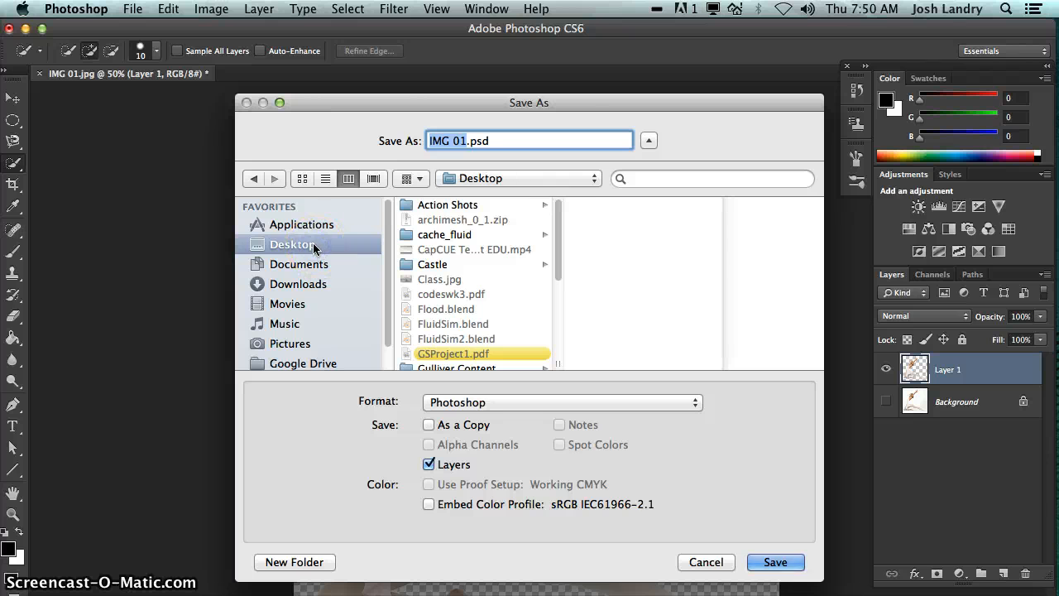
click(318, 559)
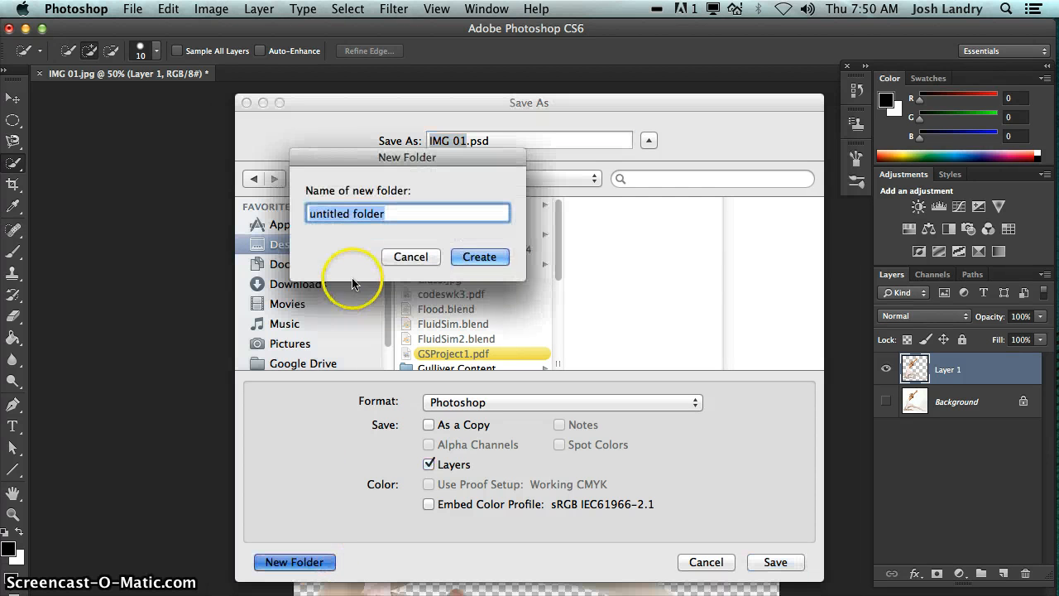
text(Act)
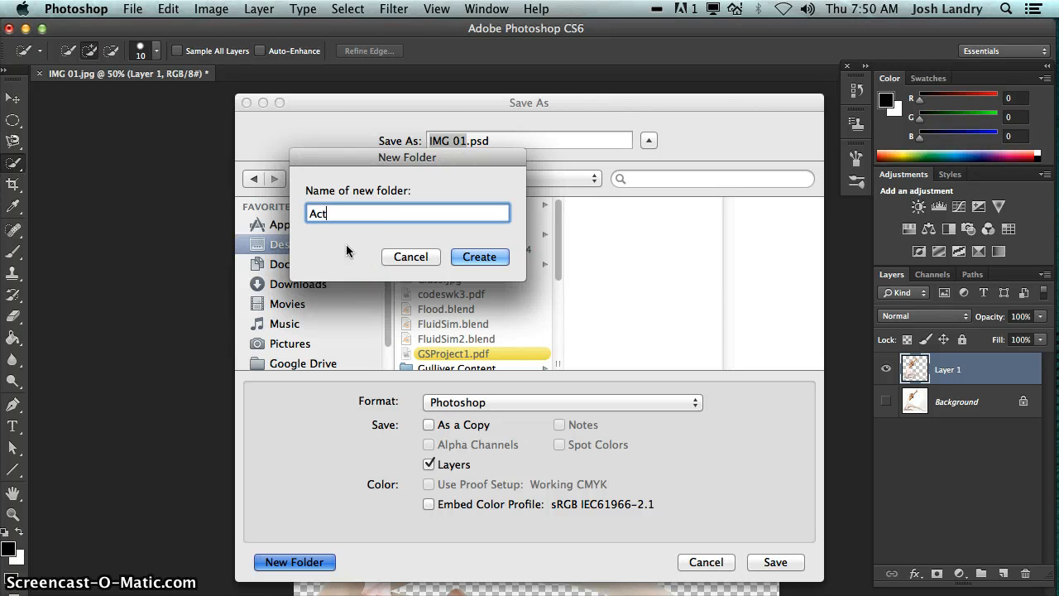
text(ion Shots Final)
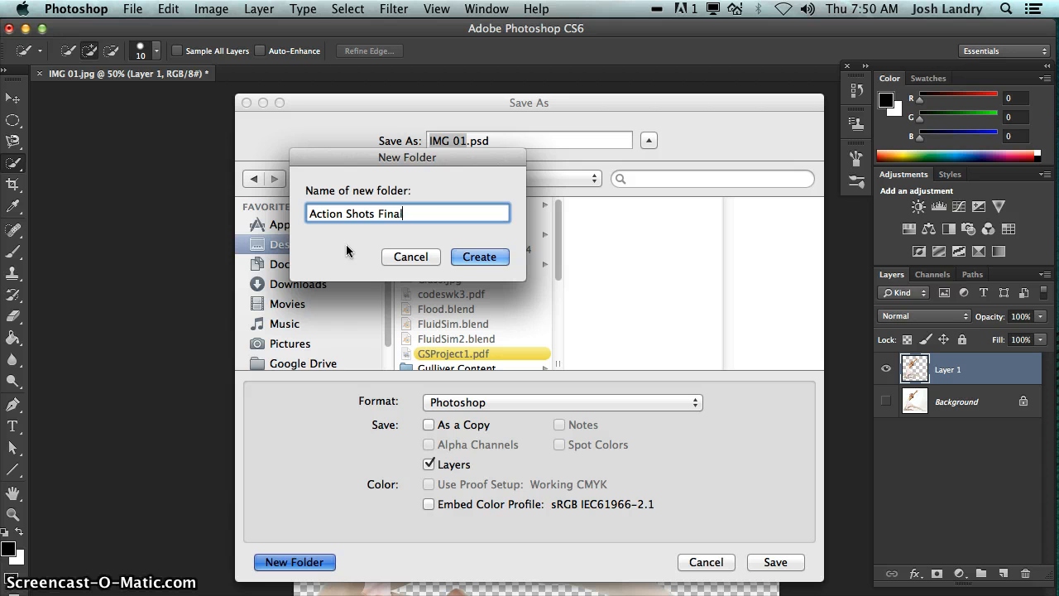
click(477, 257)
click(464, 229)
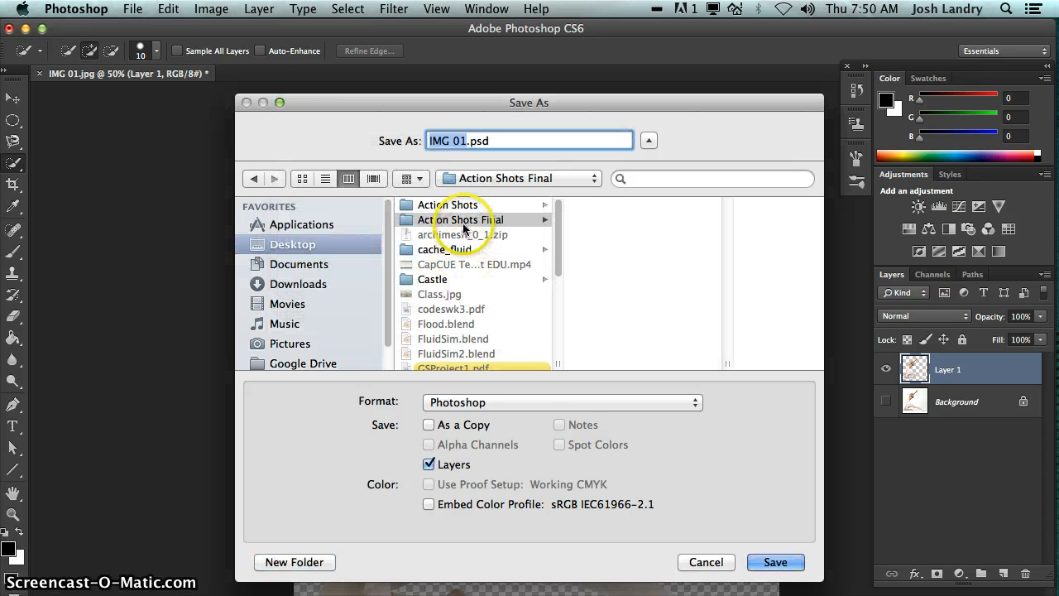
- Set the file format for the saved copy to PNG
click(467, 404)
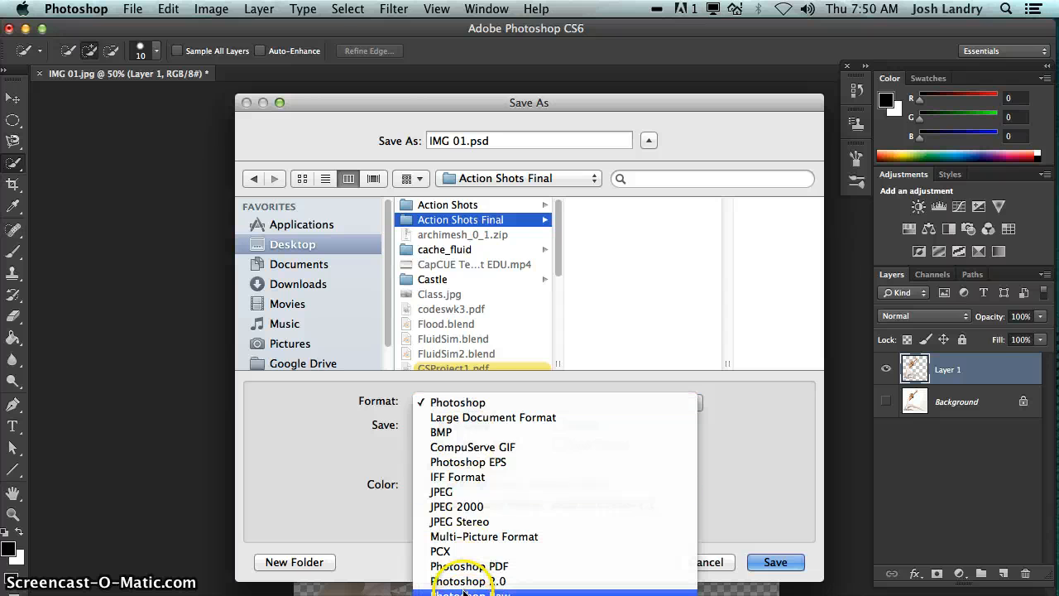
click(464, 515)
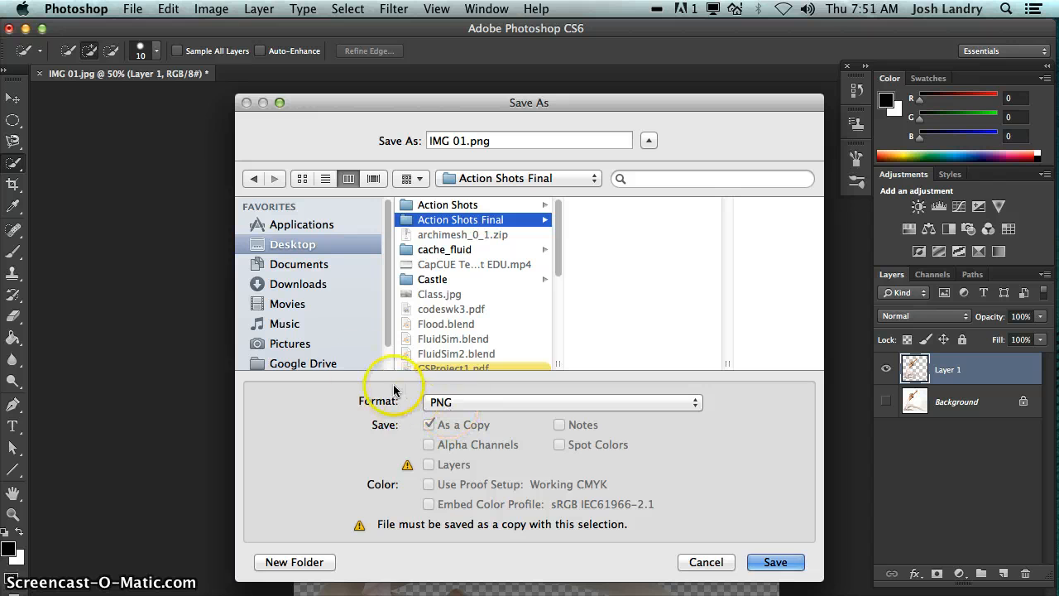
drag(501, 104, 77, 124)
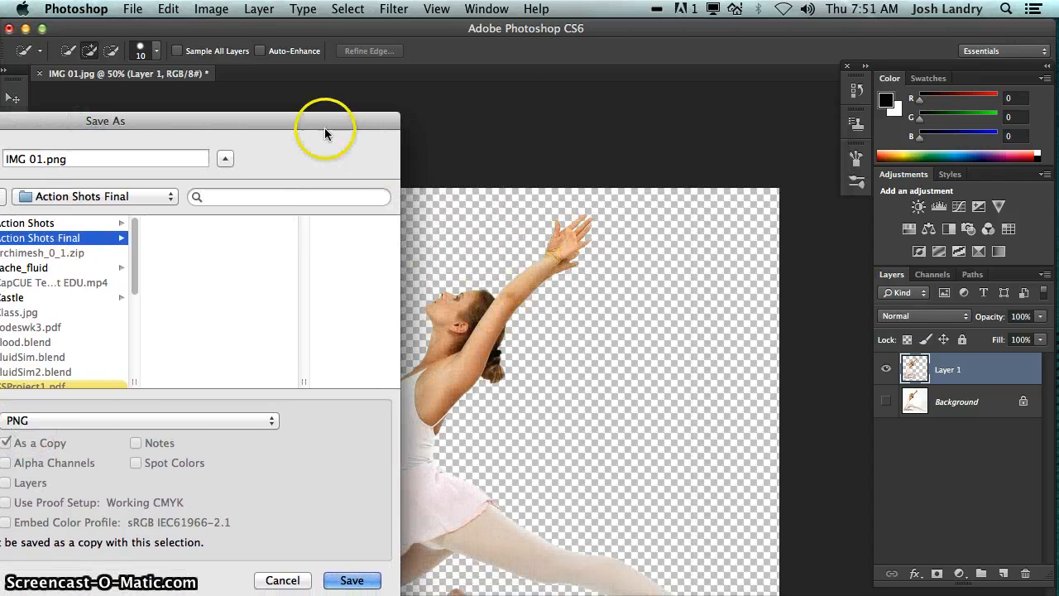
drag(325, 127, 670, 122)
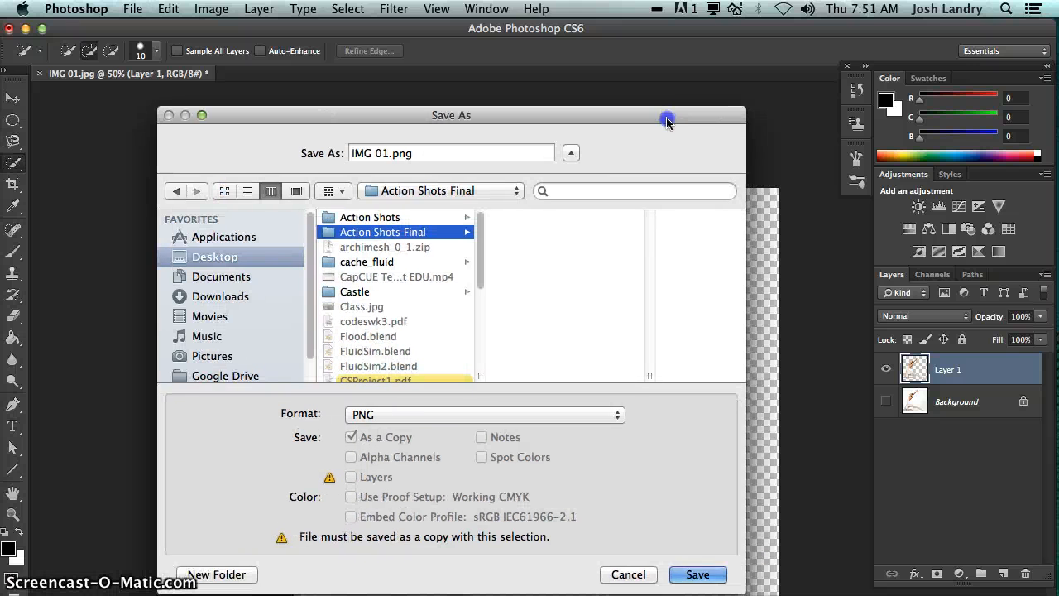
- Name the file Last Name First Initial.png and save it with Smallest / Slow compression and no interlacing
click(376, 153)
drag(391, 153, 340, 154)
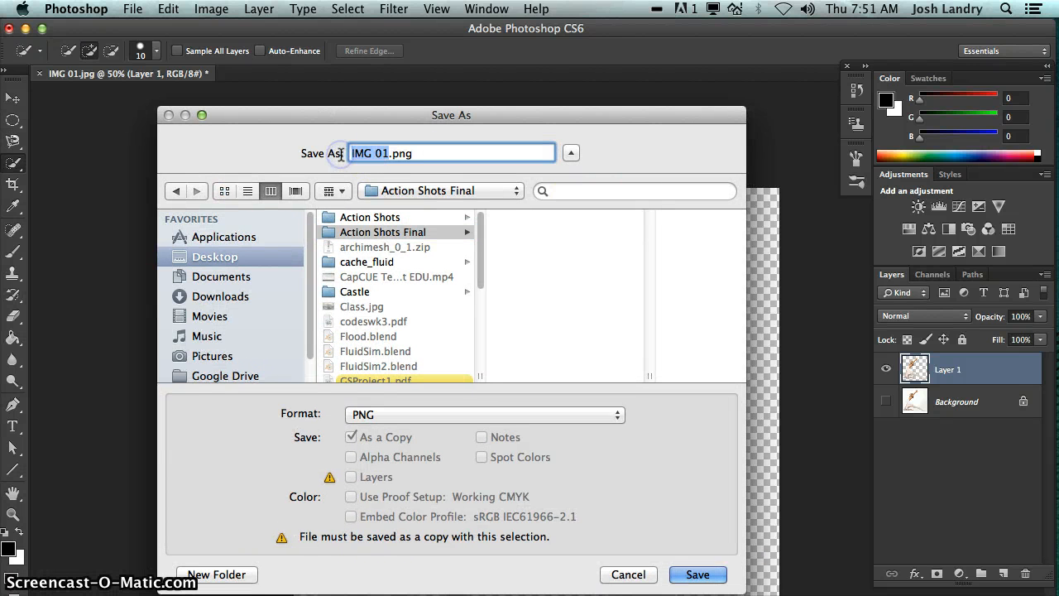
text(Last)
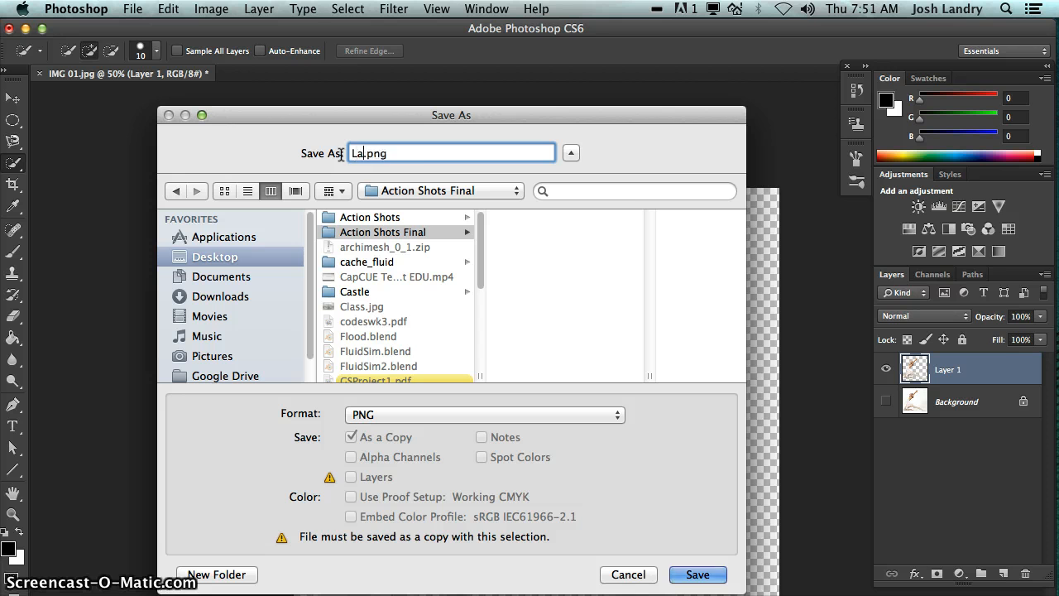
text( Name )
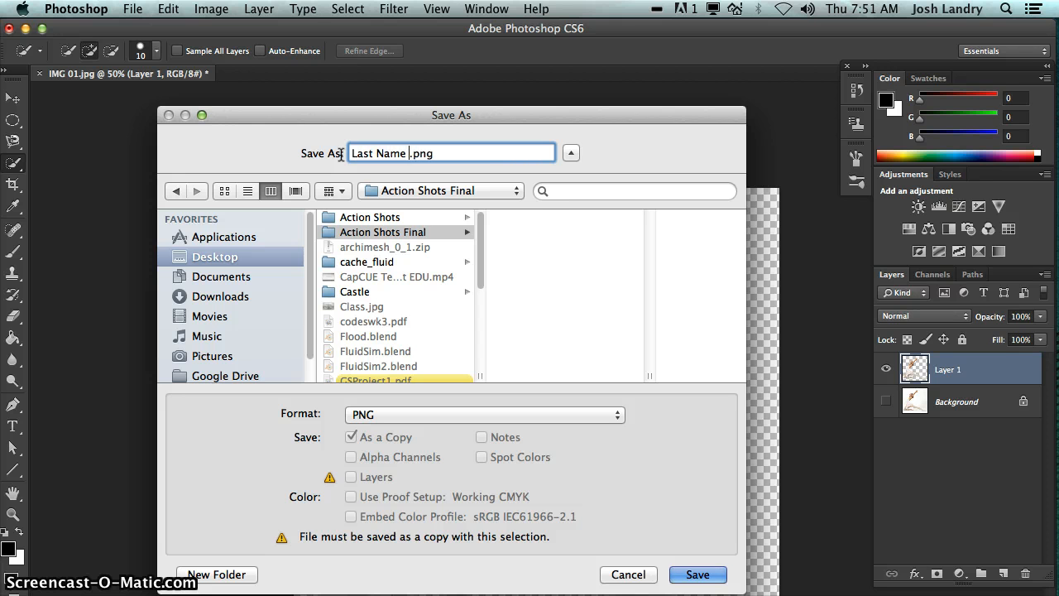
text(First Initial)
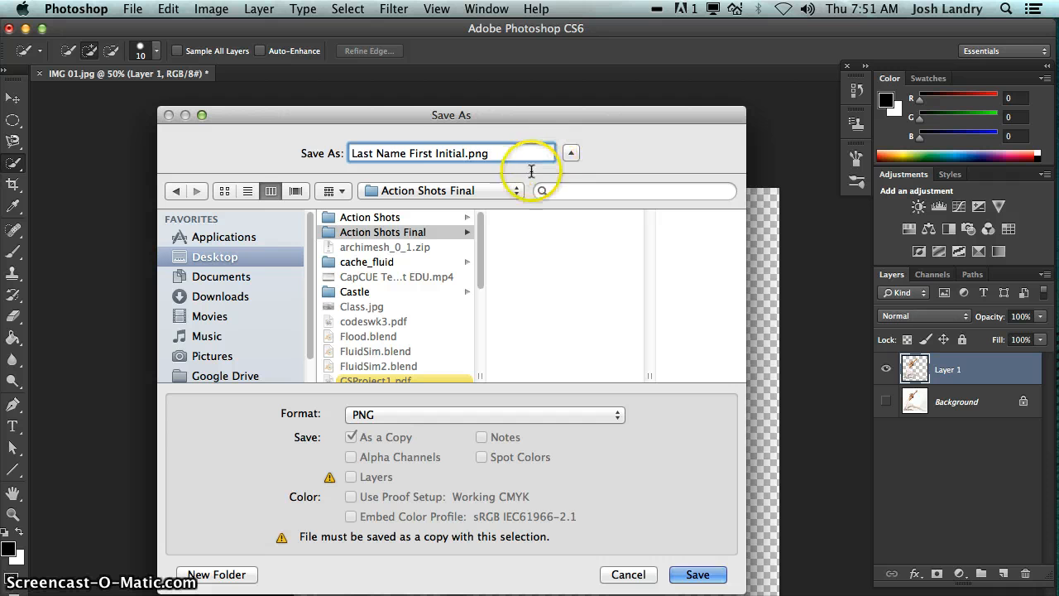
click(697, 574)
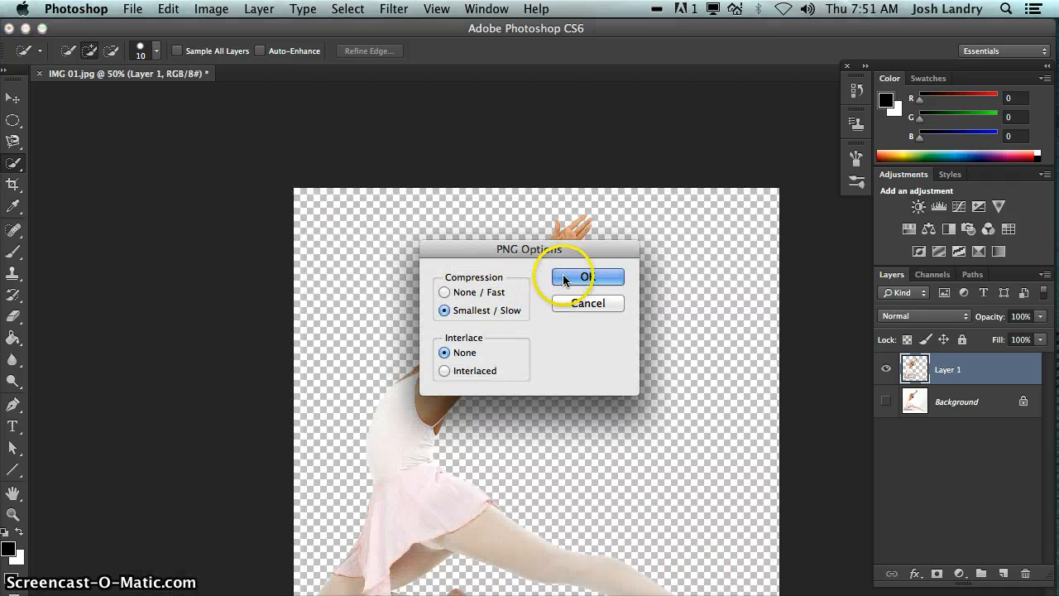
click(564, 276)
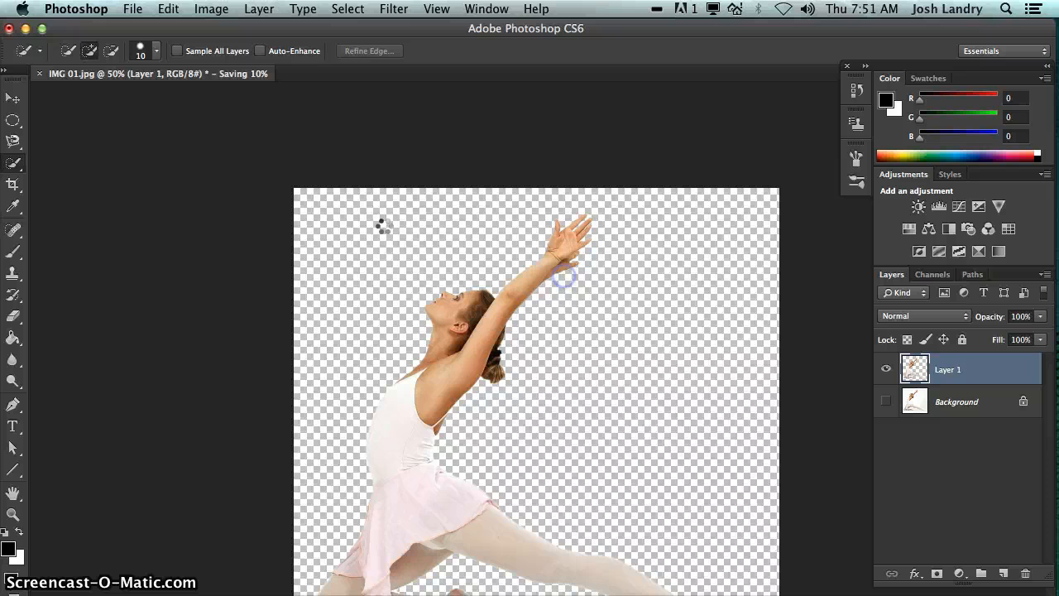
- Switch to Finder and open the Action Shots and Action Shots Final desktop folders in separate windows, moved apart
click(25, 28)
click(404, 194)
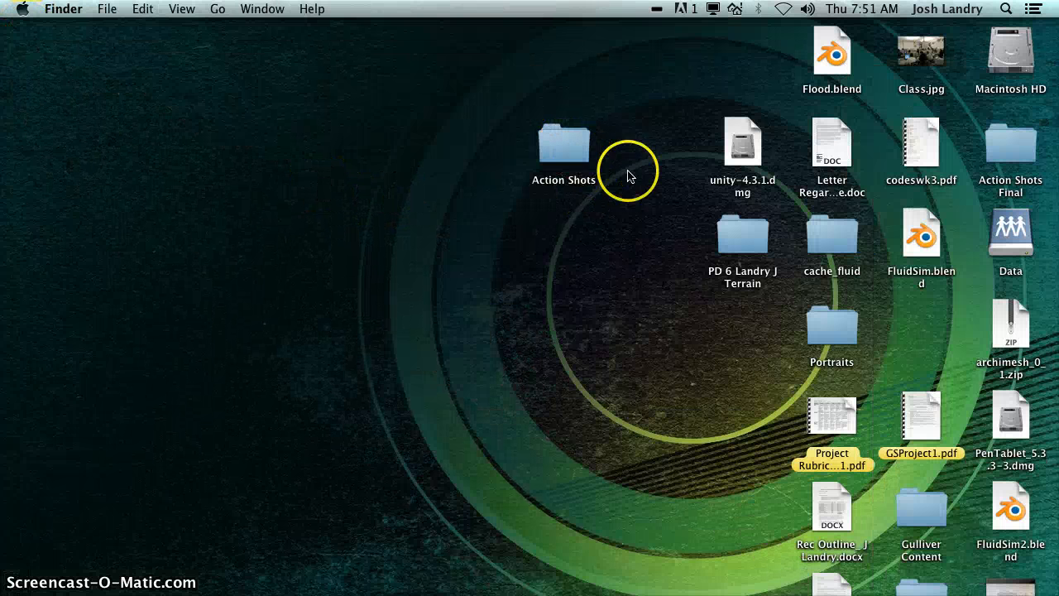
double_click(566, 144)
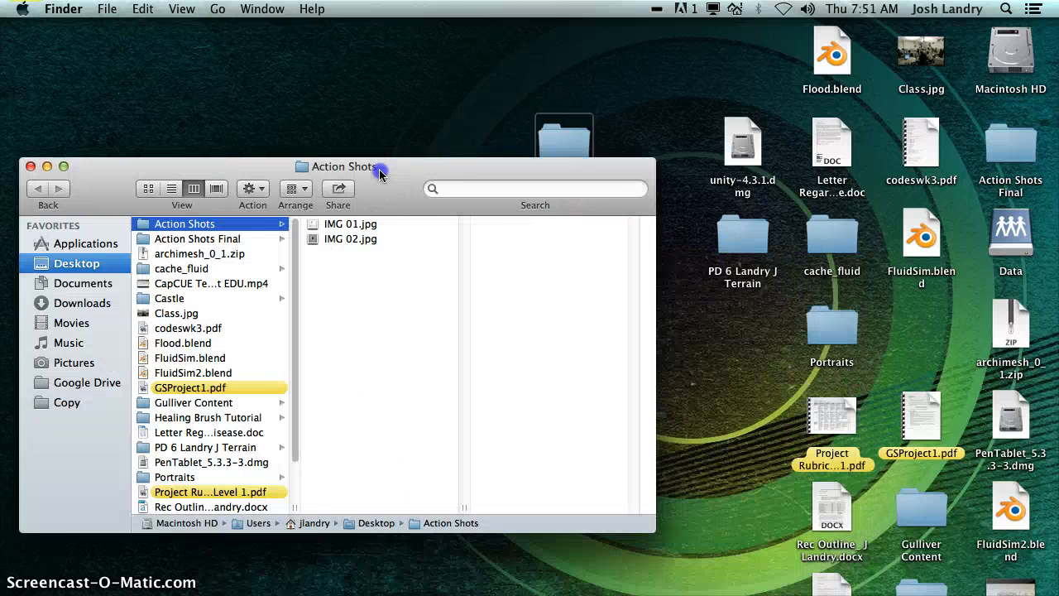
drag(380, 171, 358, 157)
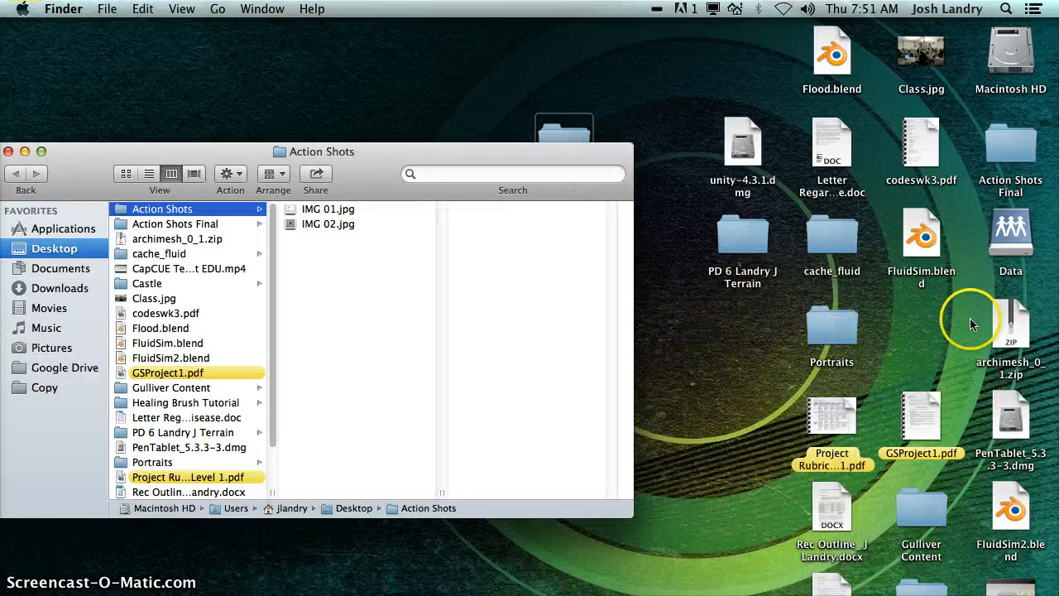
double_click(1011, 142)
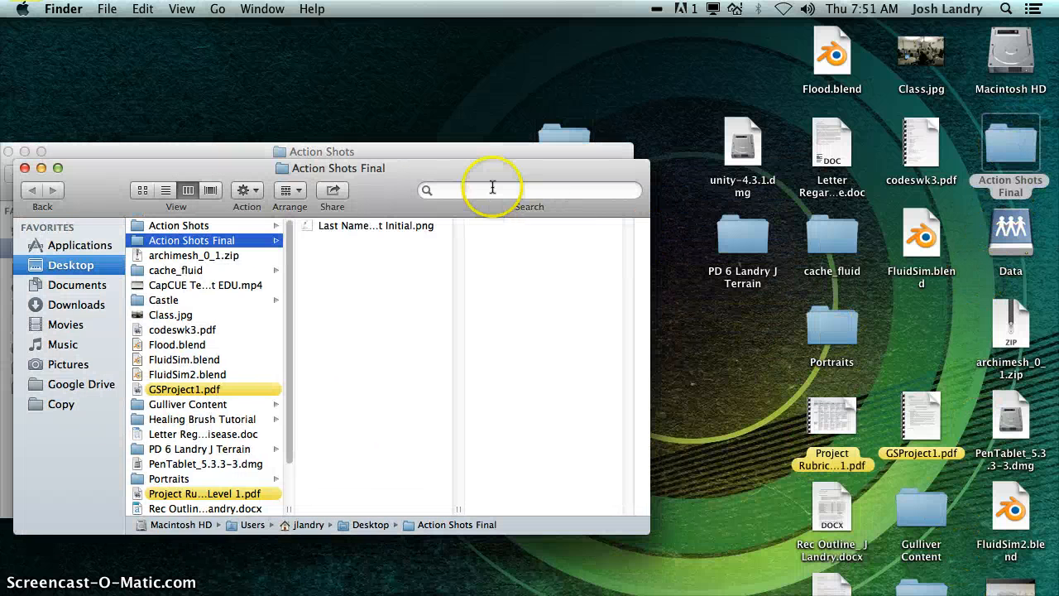
drag(491, 34, 933, 170)
- Check the cutout in Last Name First Initial.png in Preview, and return to the Finder windows
double_click(840, 229)
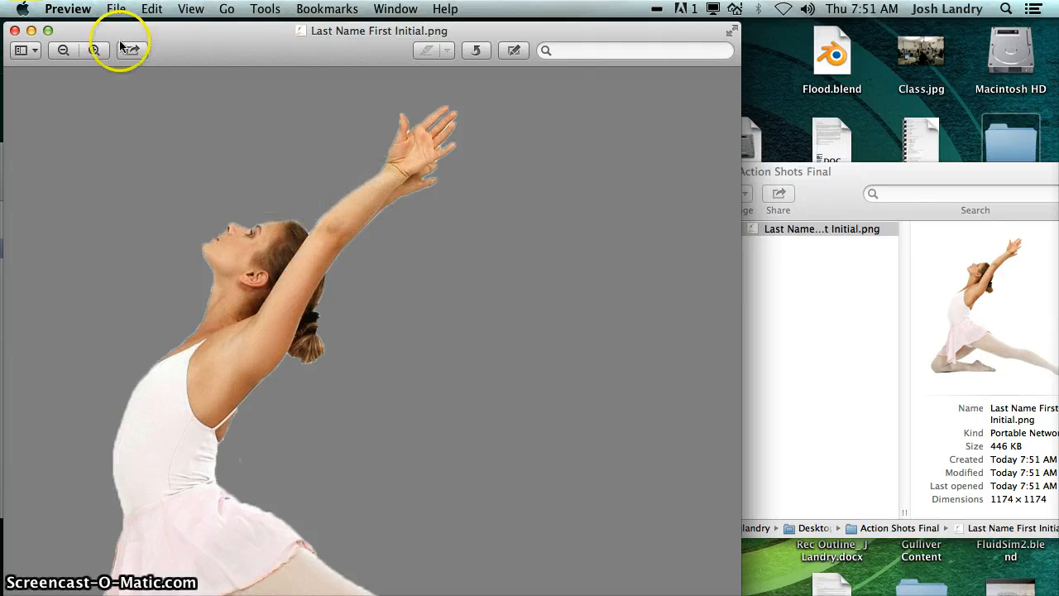
click(68, 8)
click(95, 161)
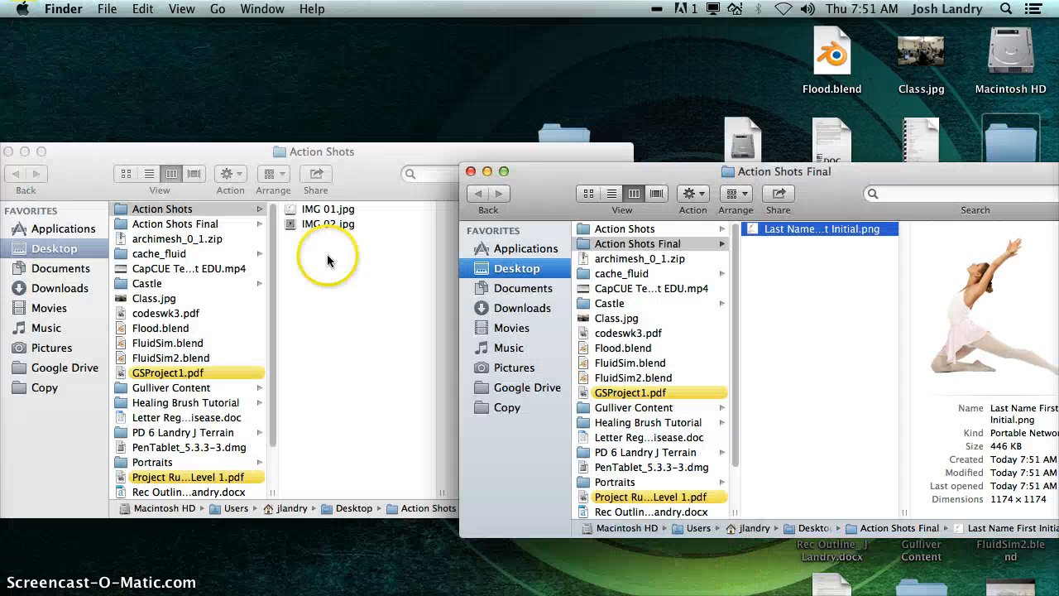
- Mark the original IMG 01.jpg in the Action Shots folder with the green label
drag(374, 151, 444, 165)
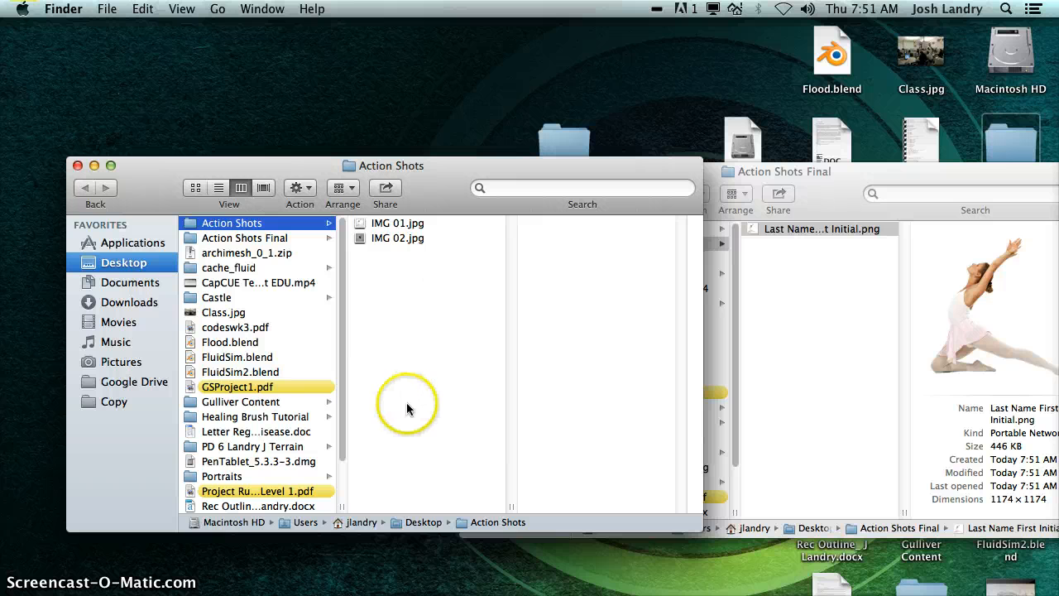
drag(419, 180, 423, 183)
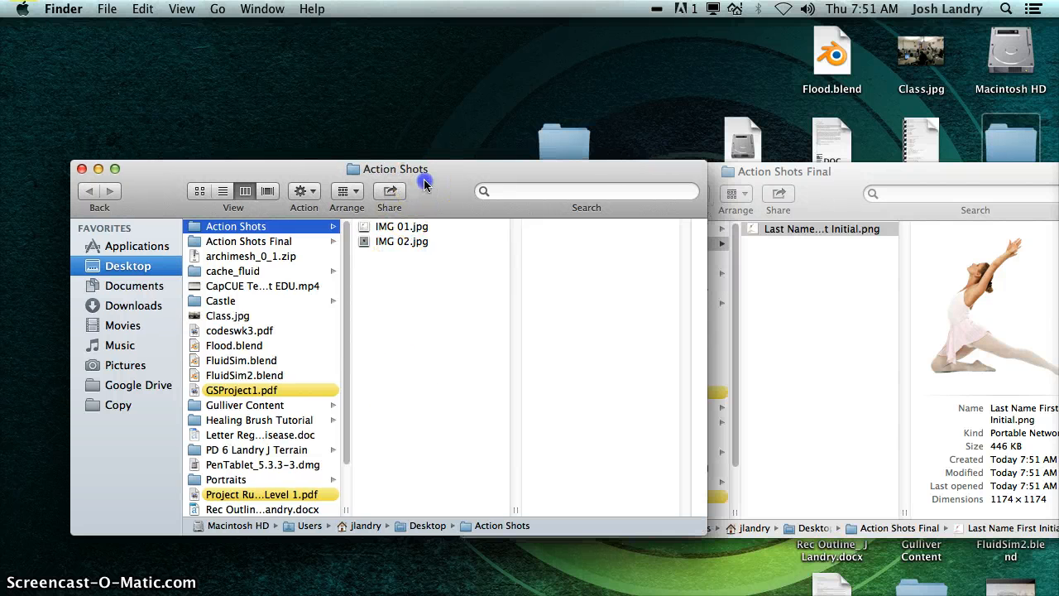
click(401, 228)
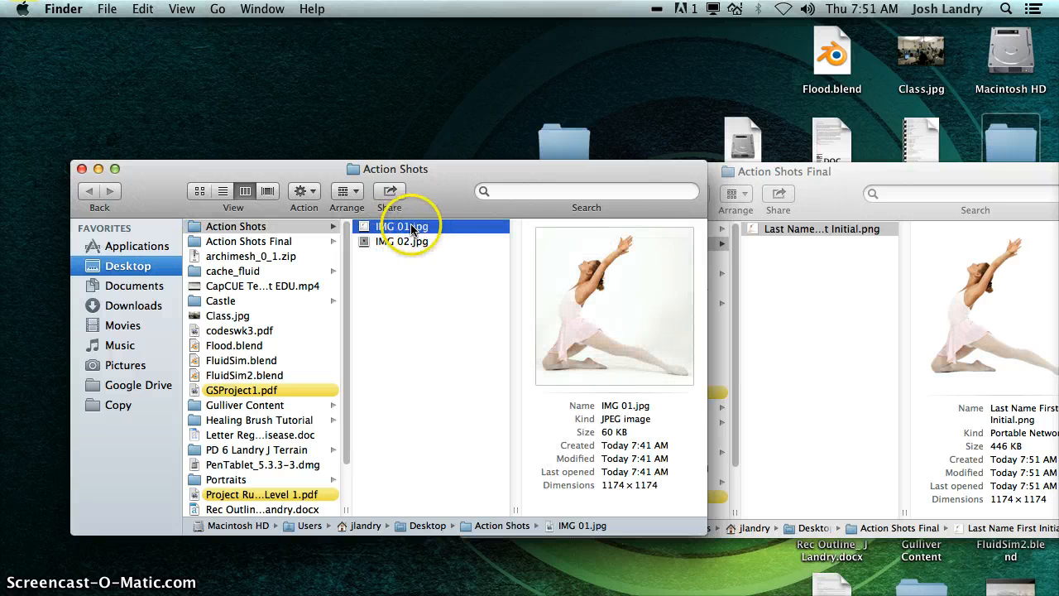
right_click(411, 229)
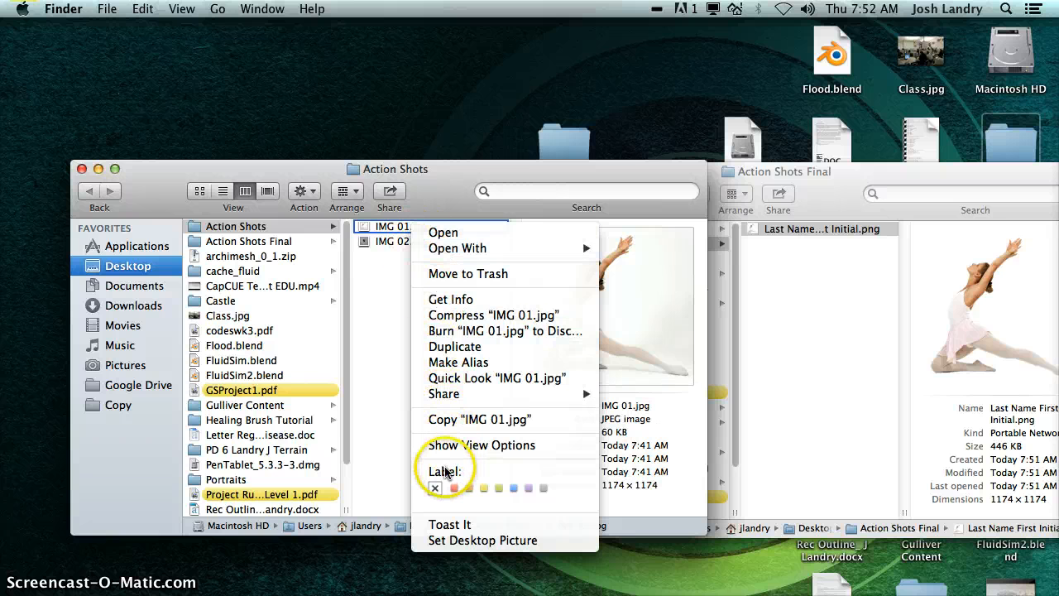
click(499, 493)
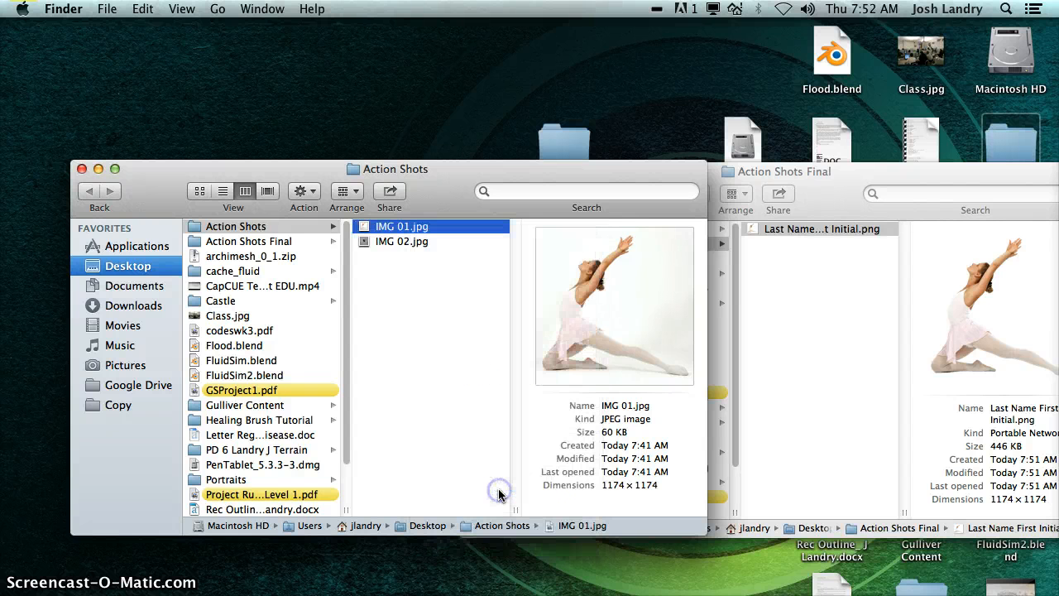
click(441, 280)
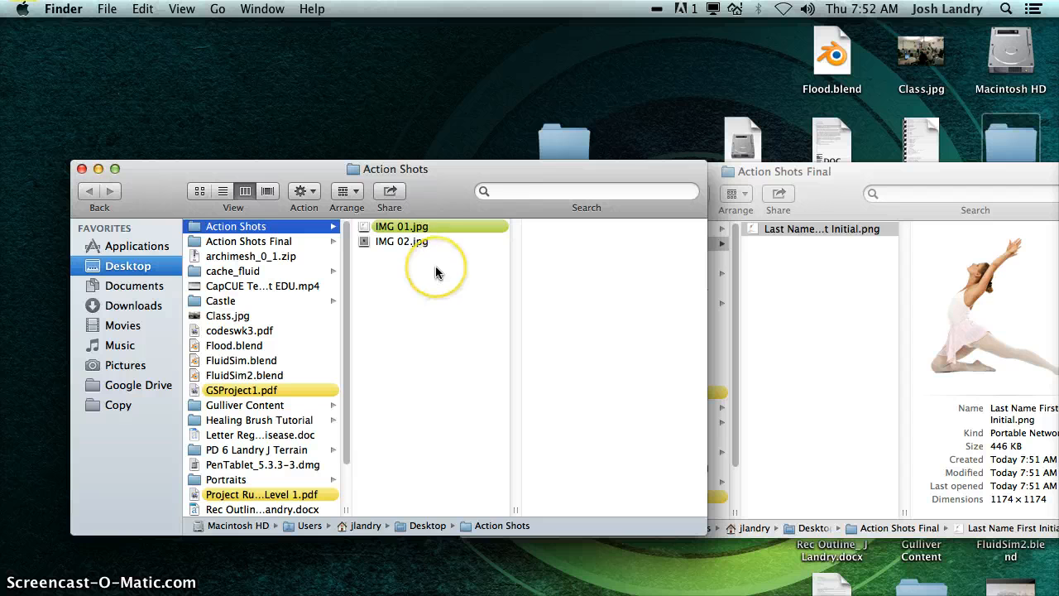